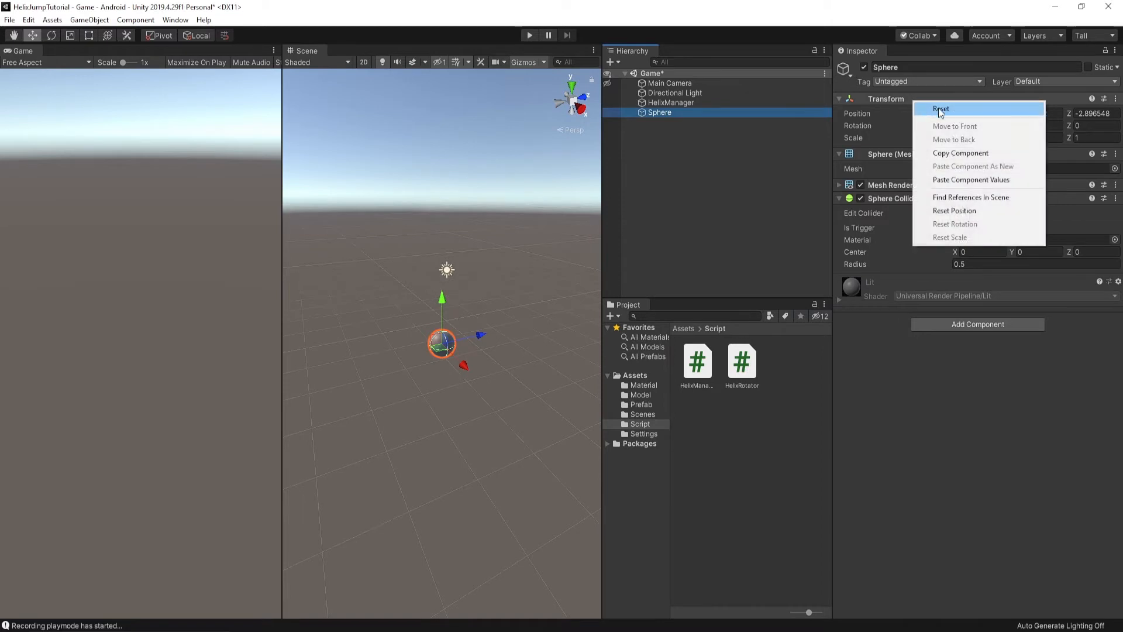
- Reset the sphere's transform and rename the sphere to Ball
click(940, 107)
double_click(912, 69)
text(vb)
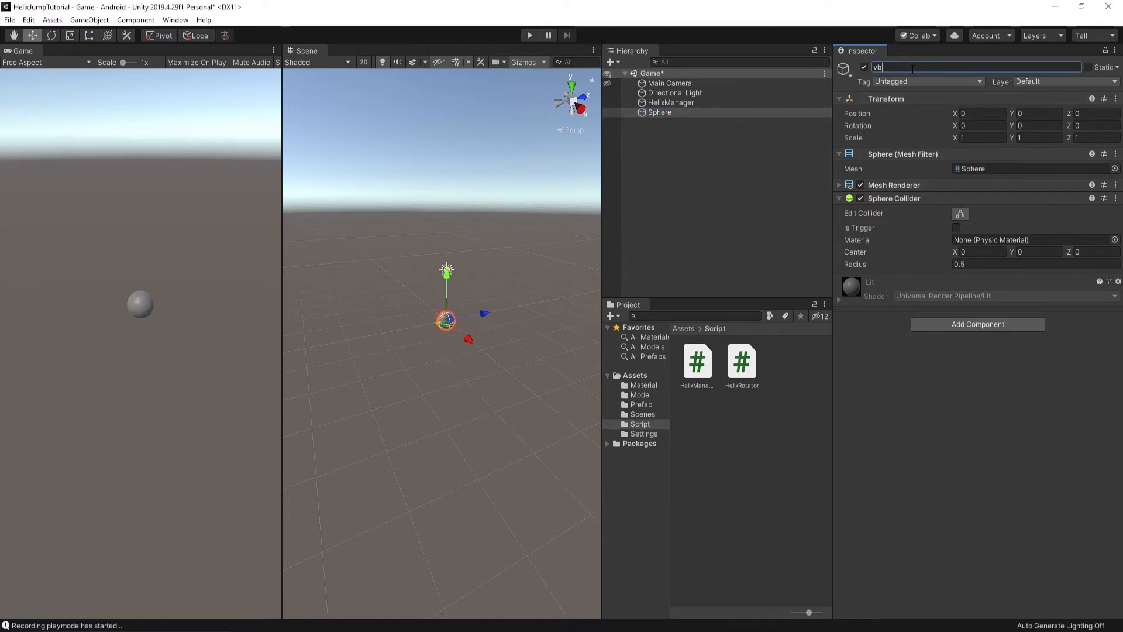
text(Ball)
key(Return)
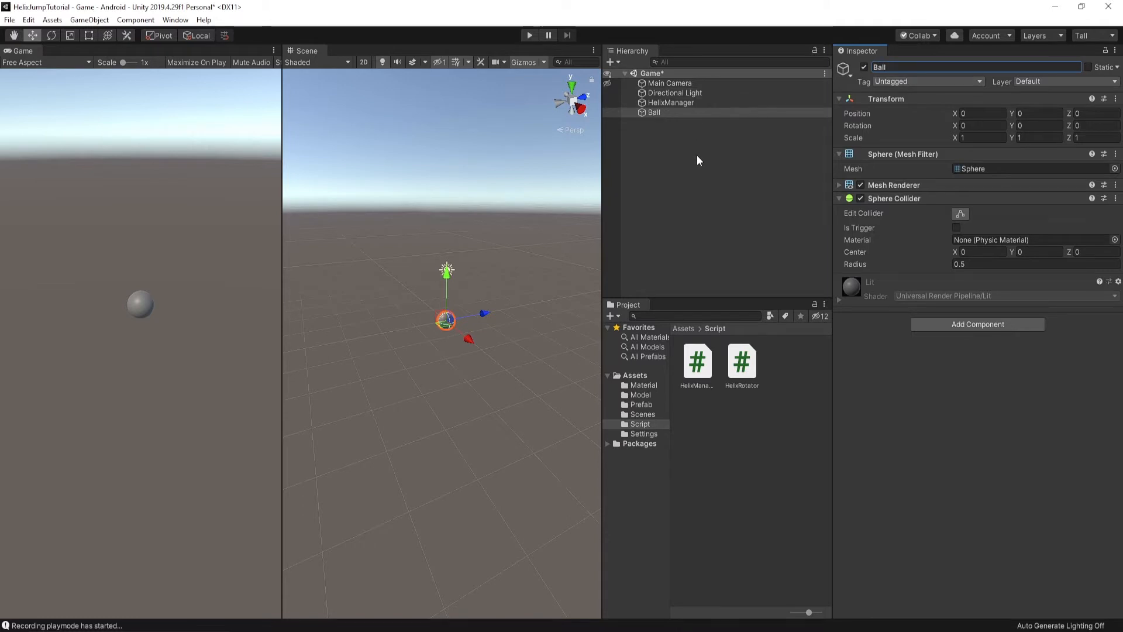
- Duplicate the UnSafe material in the Material folder and name the copy Ball
click(644, 386)
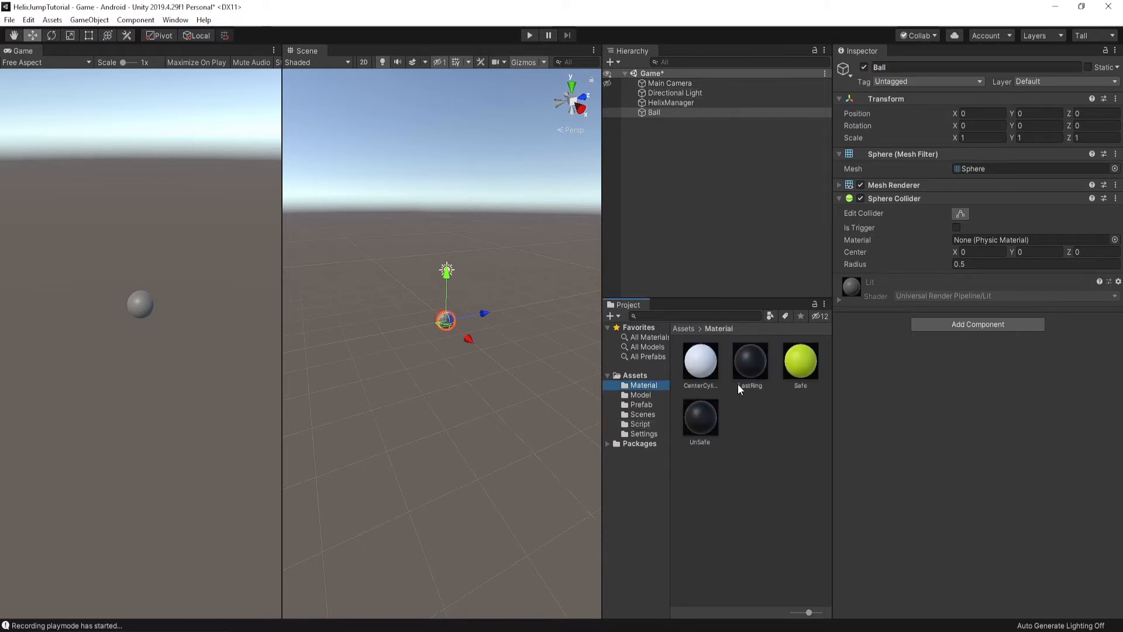
click(697, 430)
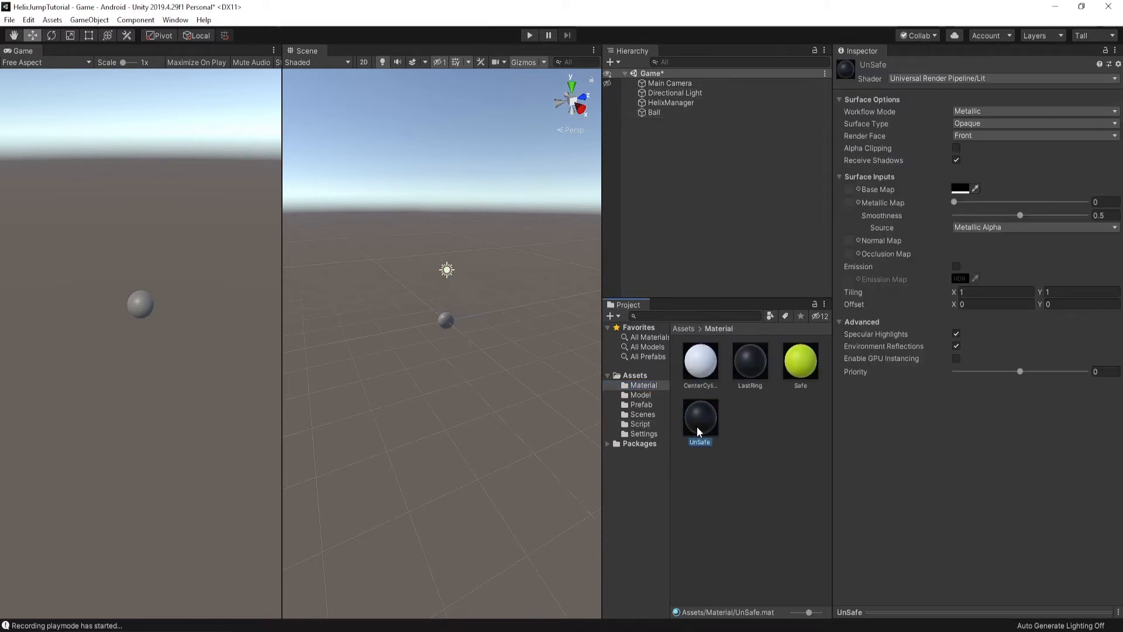
key(ctrl+d)
text(Ba)
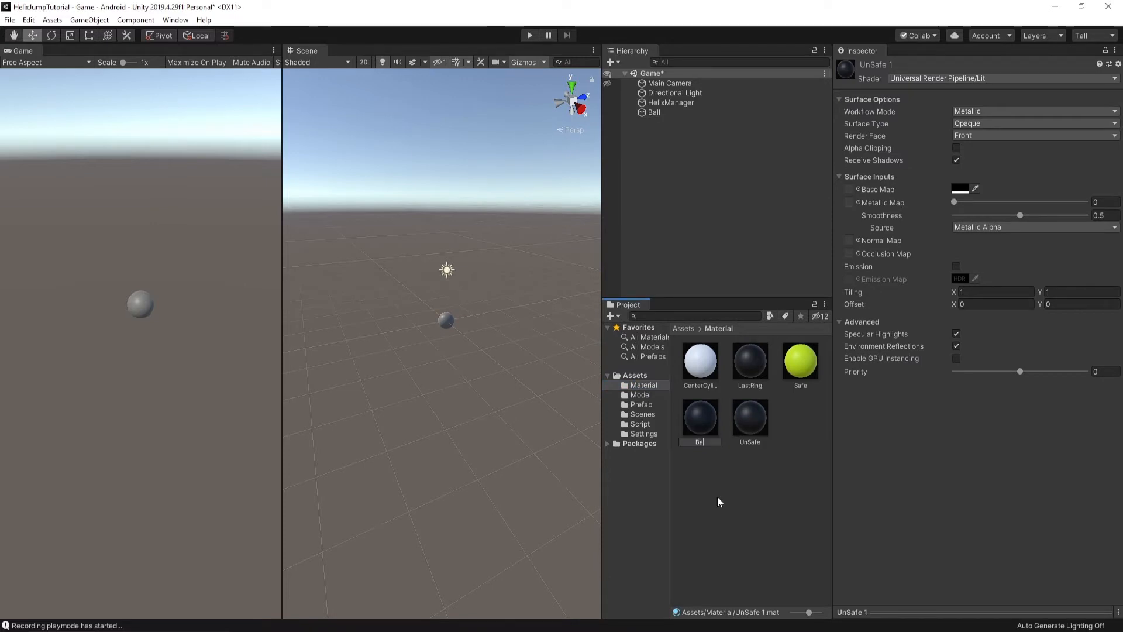
text(ll)
key(Return)
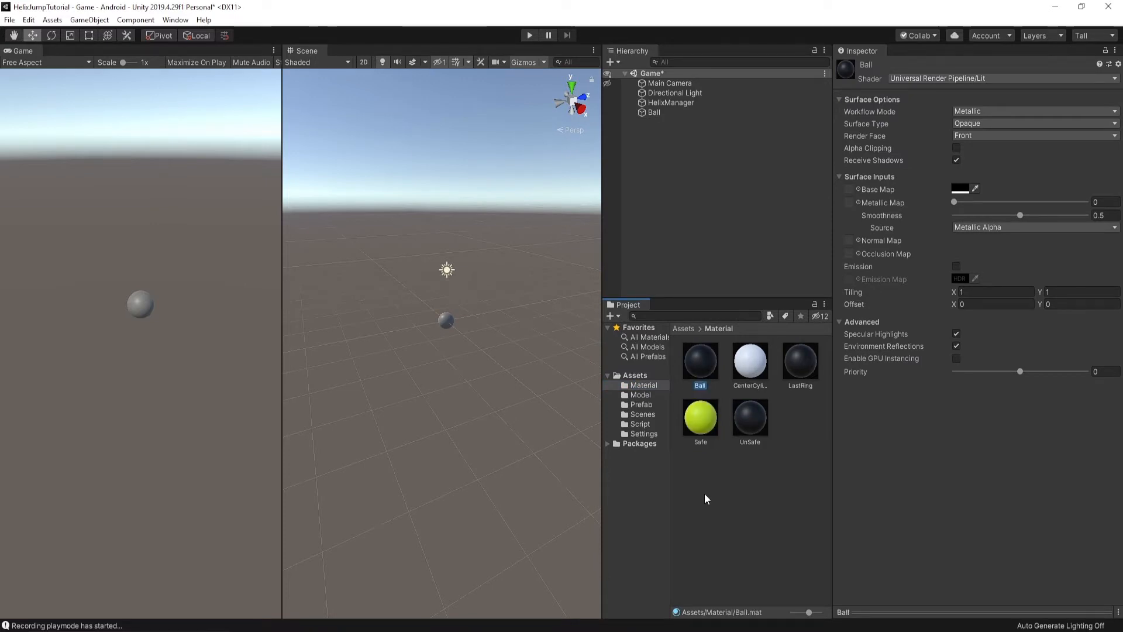
- Set the Ball material's base map colour to light blue, hex 4F54FF
click(961, 189)
click(1053, 559)
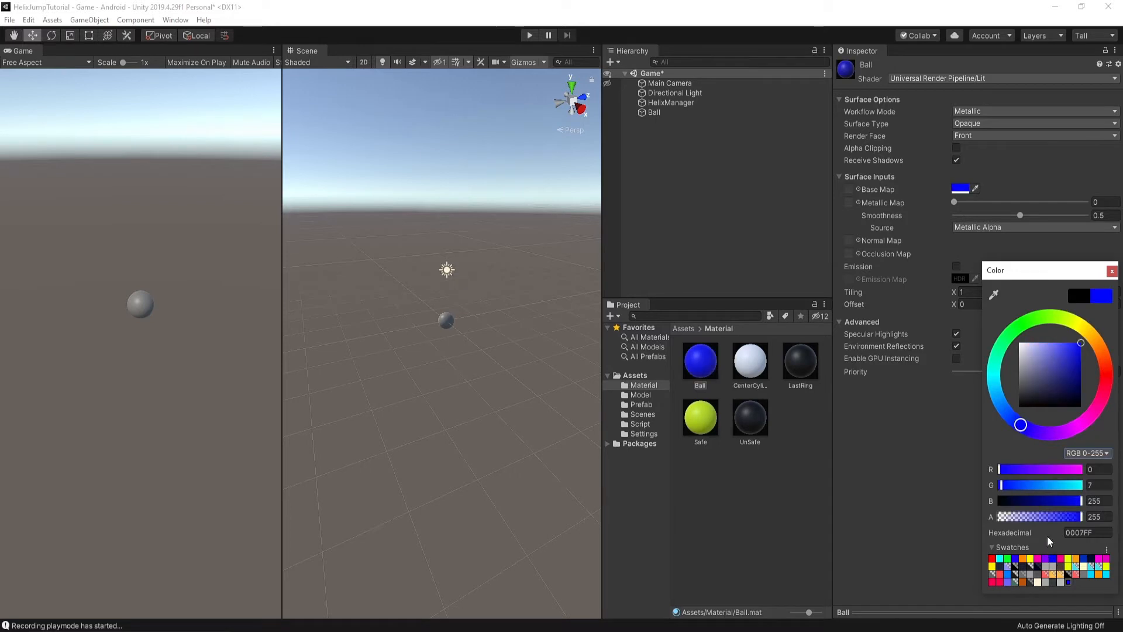
click(1062, 346)
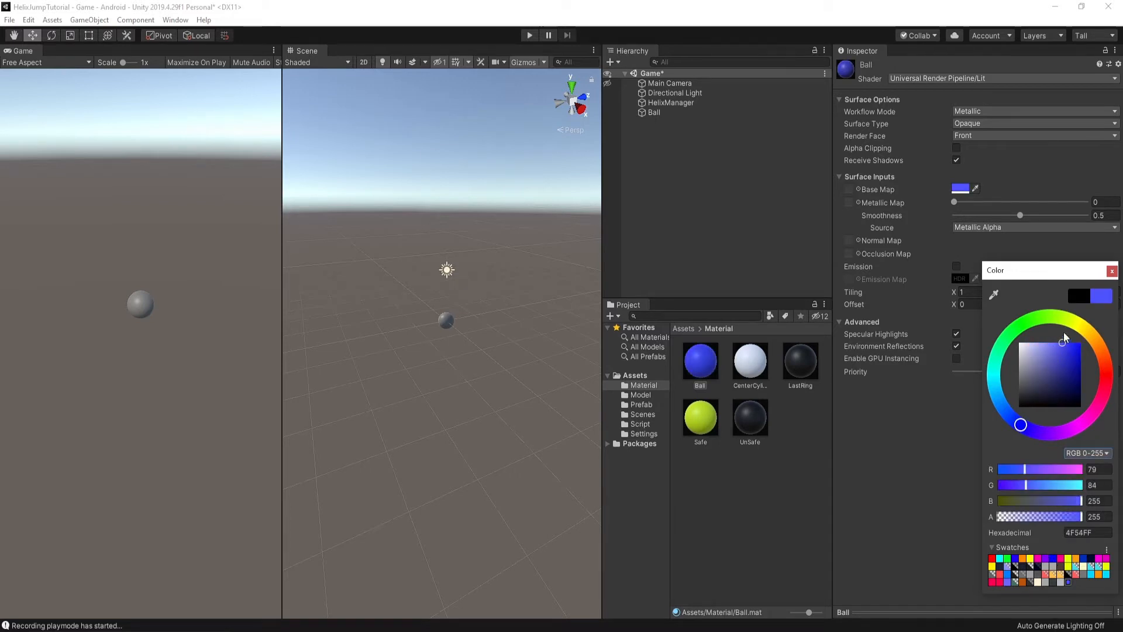
click(765, 493)
- Apply the blue Ball material to the Ball sphere in the scene and select the sphere
drag(631, 354, 440, 324)
click(667, 111)
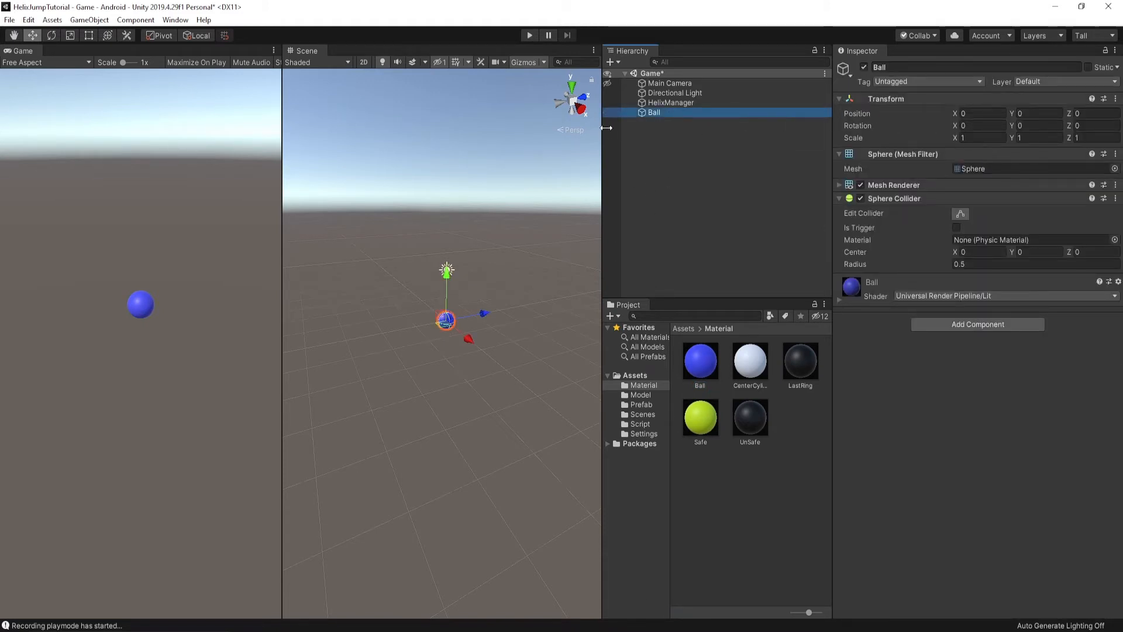
click(668, 103)
click(657, 112)
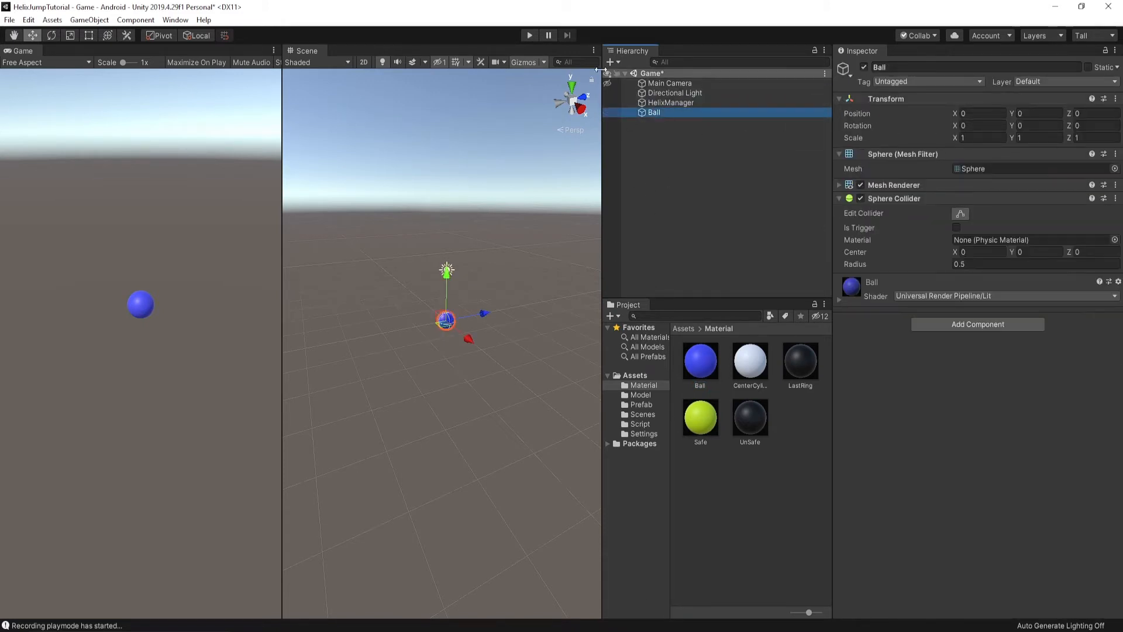
- Enter play mode and raise the Ball above the helix's central cylinder, to about Y 2.7
click(530, 36)
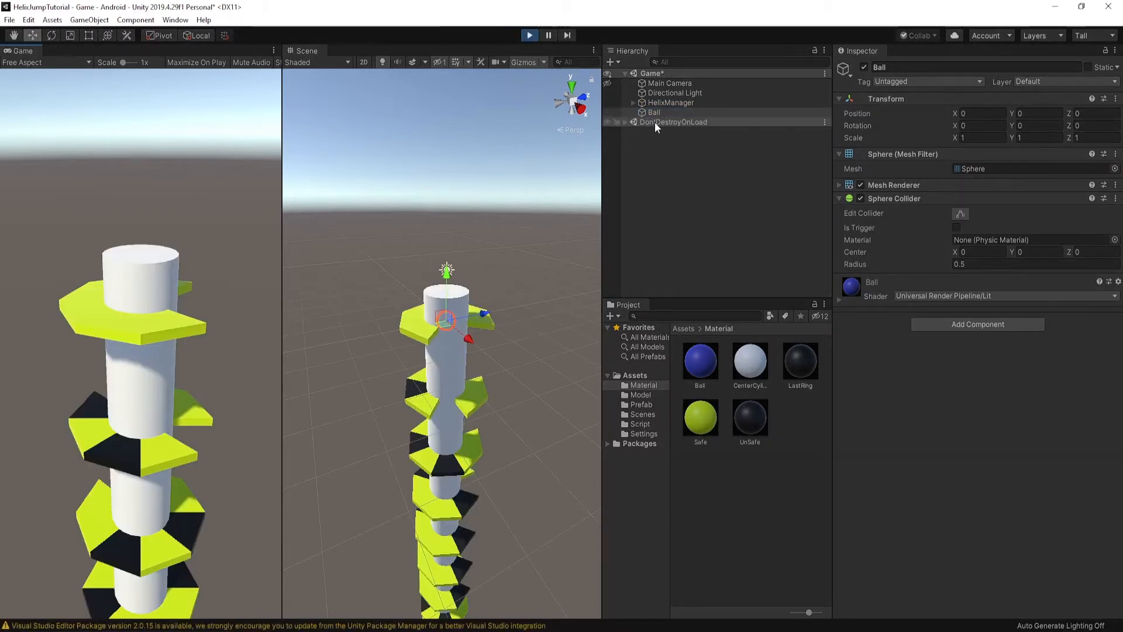
click(651, 113)
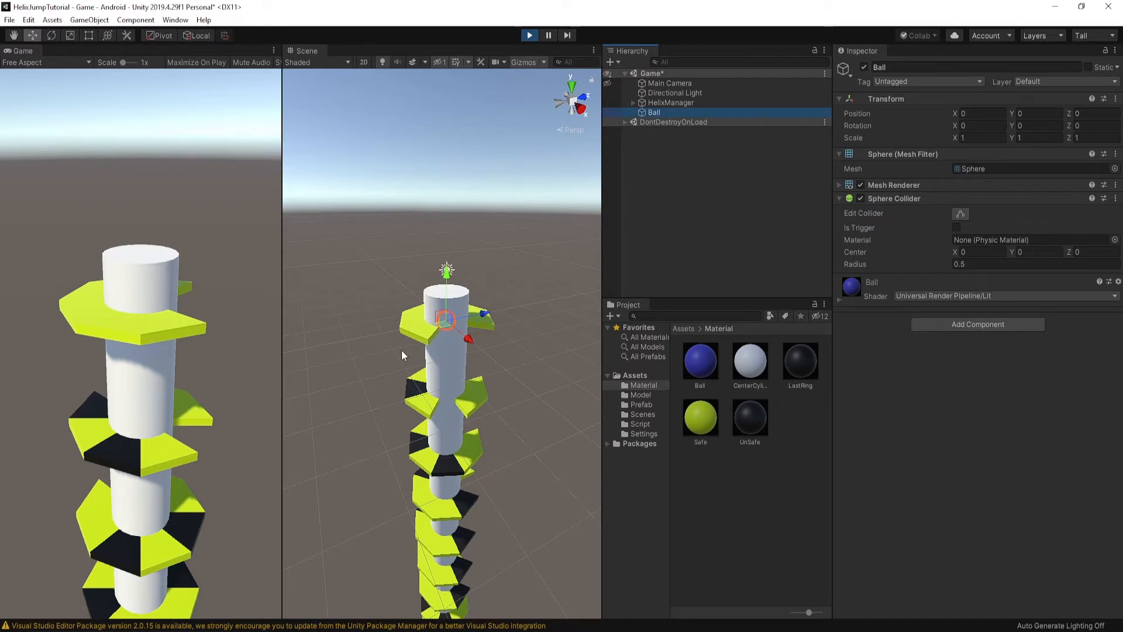
key(f)
scroll(453, 363, down, 8)
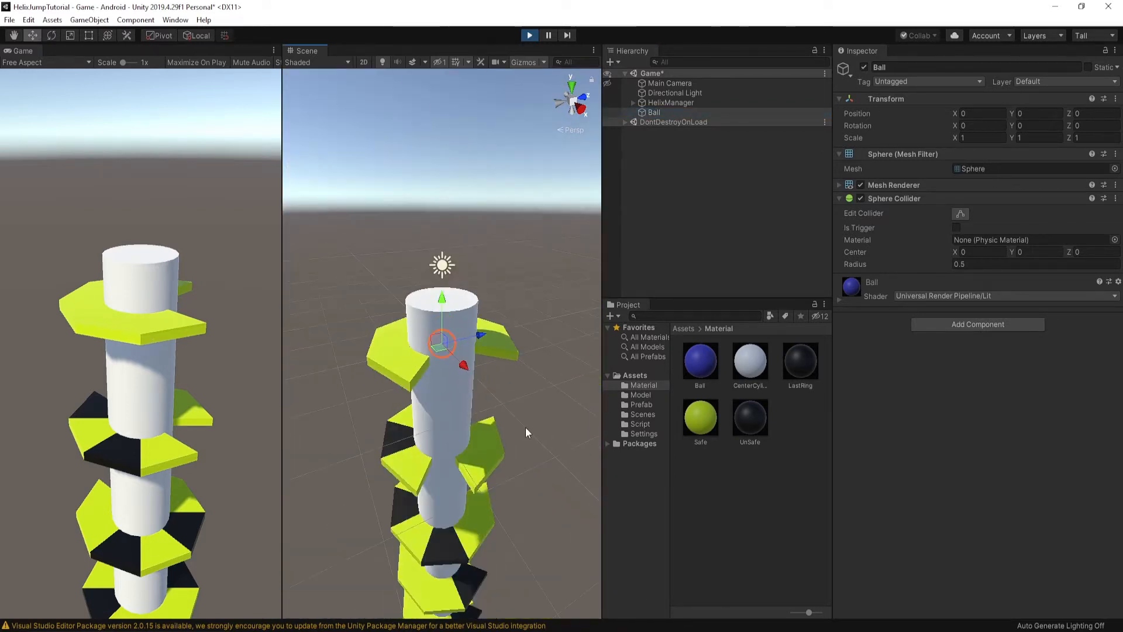
alt+drag(525, 427, 444, 265)
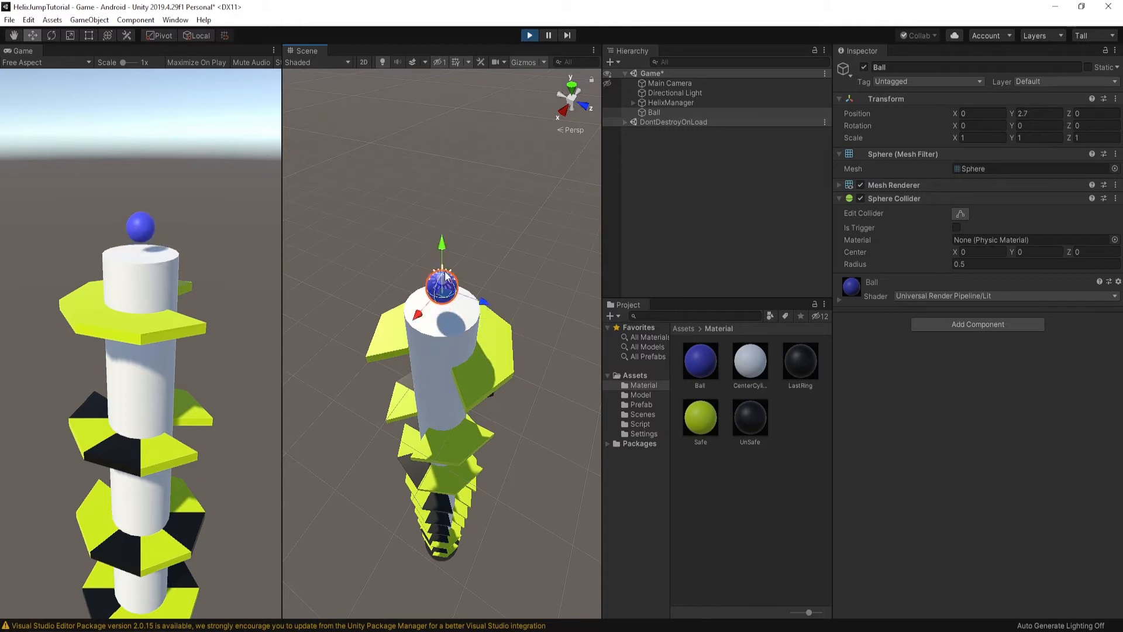
alt+drag(448, 399, 525, 319)
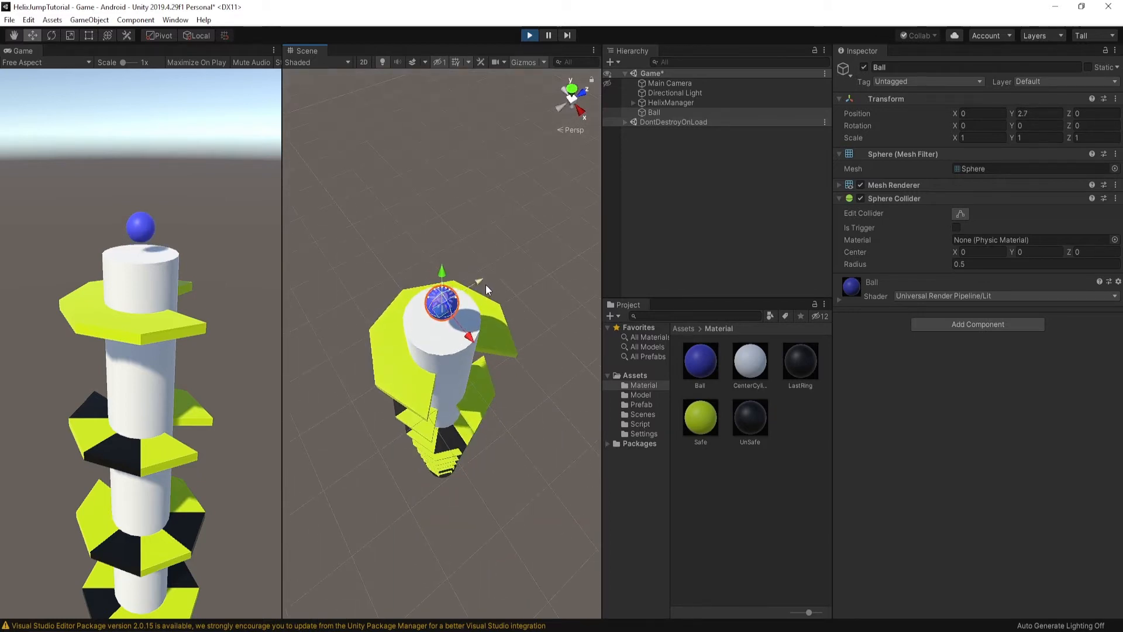
- Move the Ball forward and down over the front of the top ring, to about Y 0.65 and Z -2.16
drag(486, 285, 454, 345)
alt+drag(364, 388, 445, 261)
drag(444, 221, 427, 403)
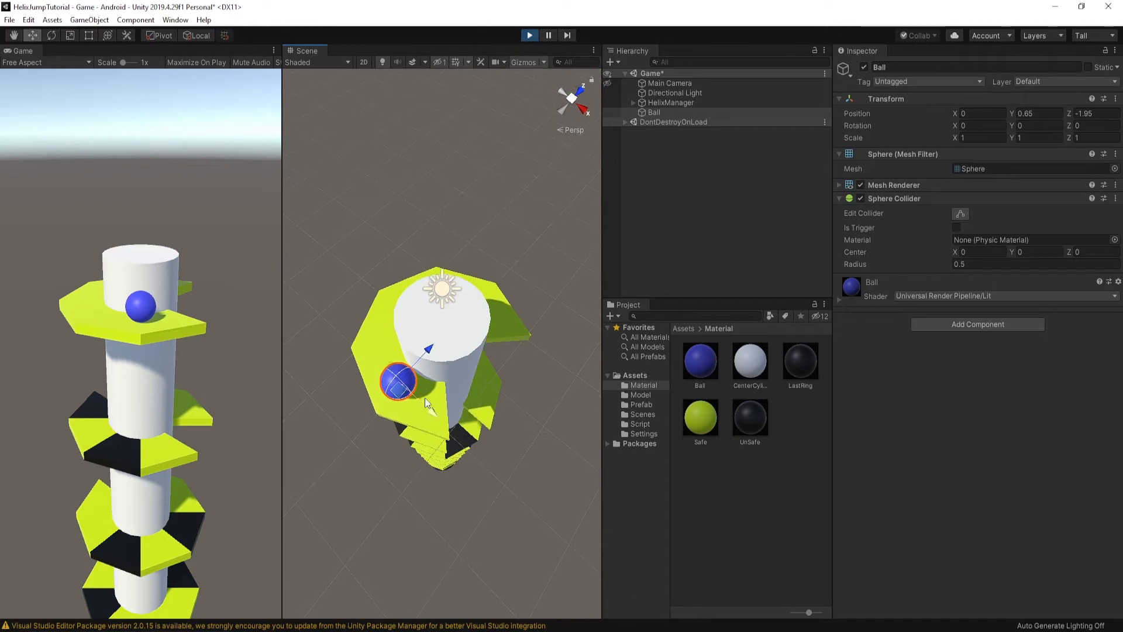
drag(430, 357, 513, 338)
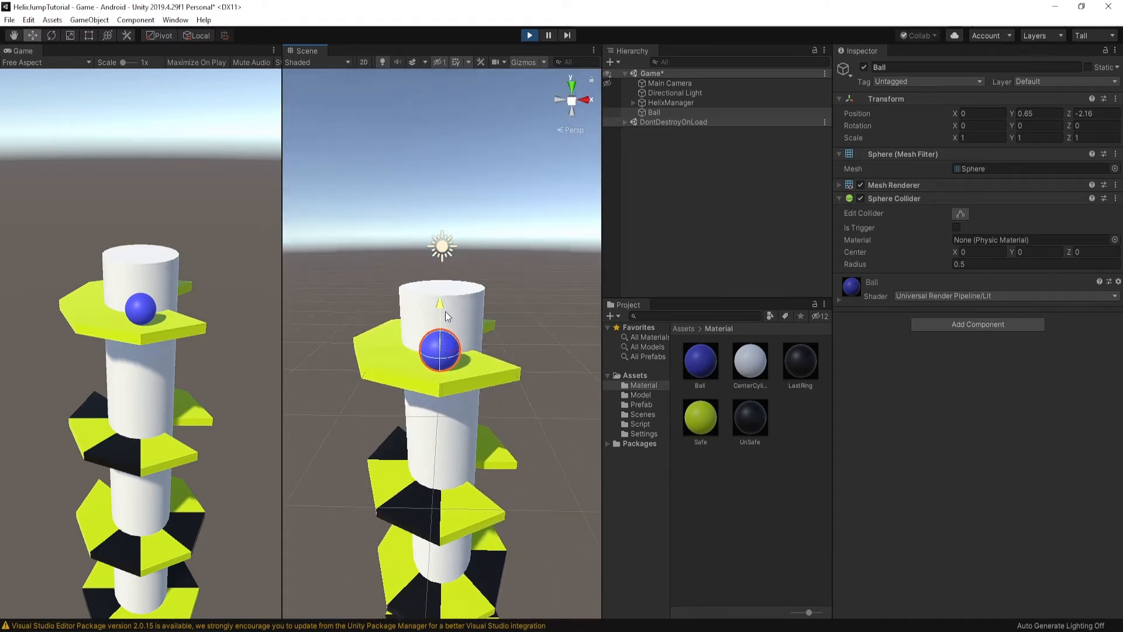
- Raise the Ball above the top ring and set its Y position to 3
drag(444, 312, 456, 248)
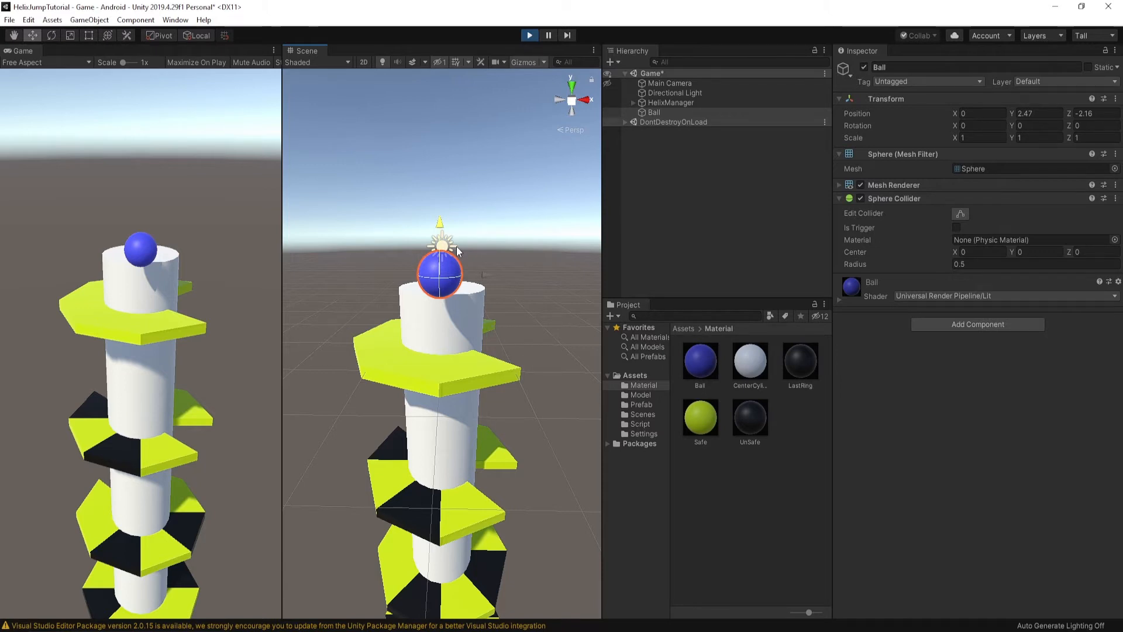
click(456, 244)
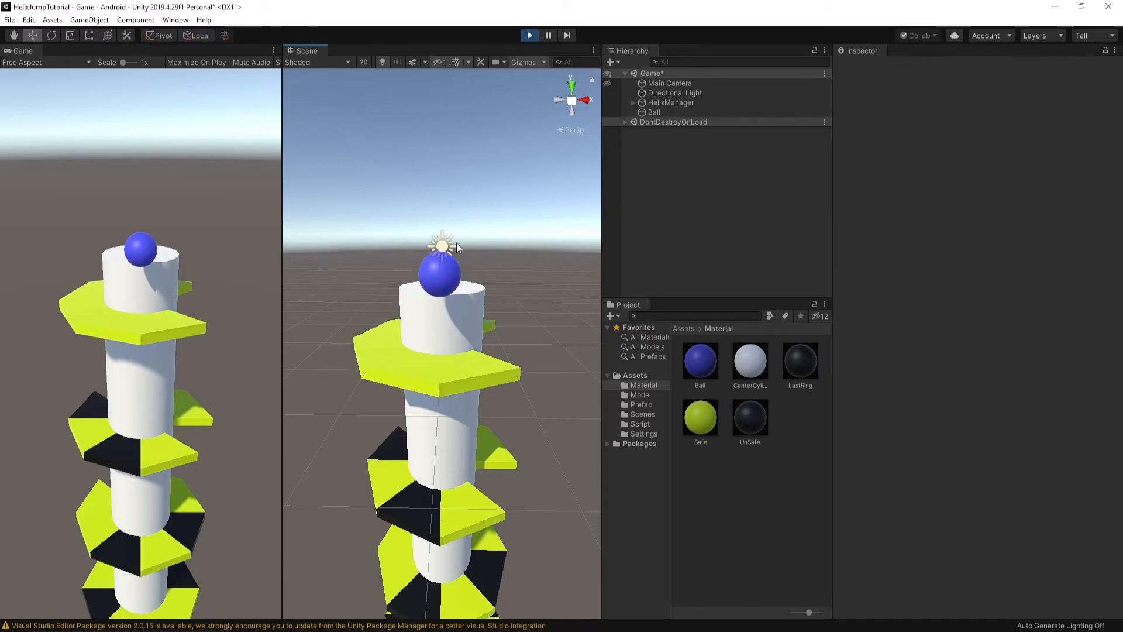
click(654, 112)
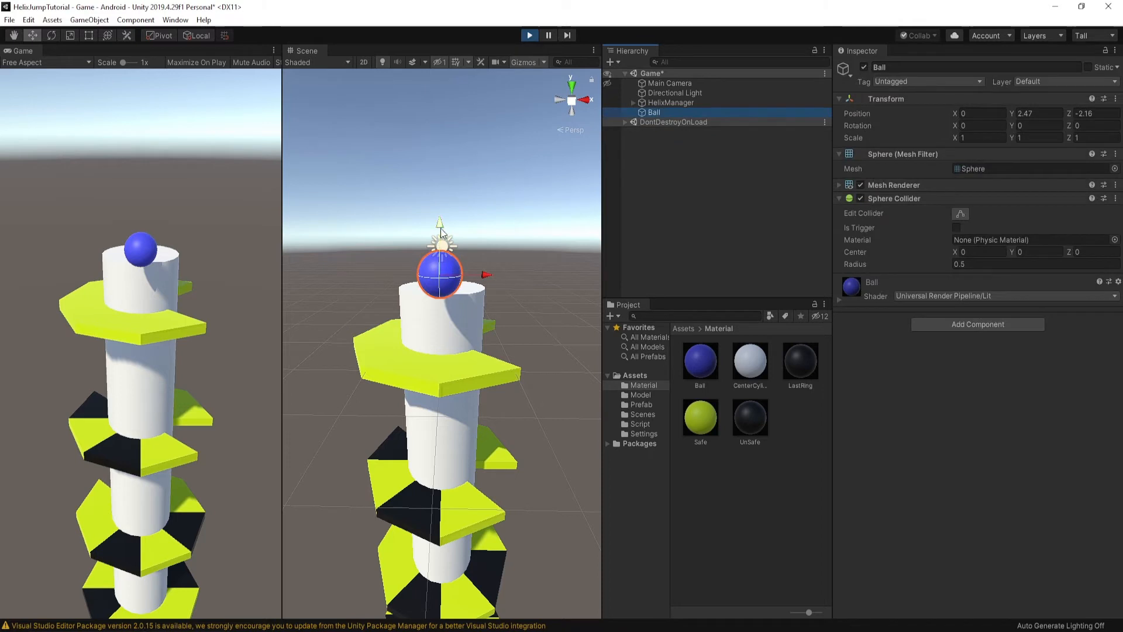
drag(449, 229, 448, 207)
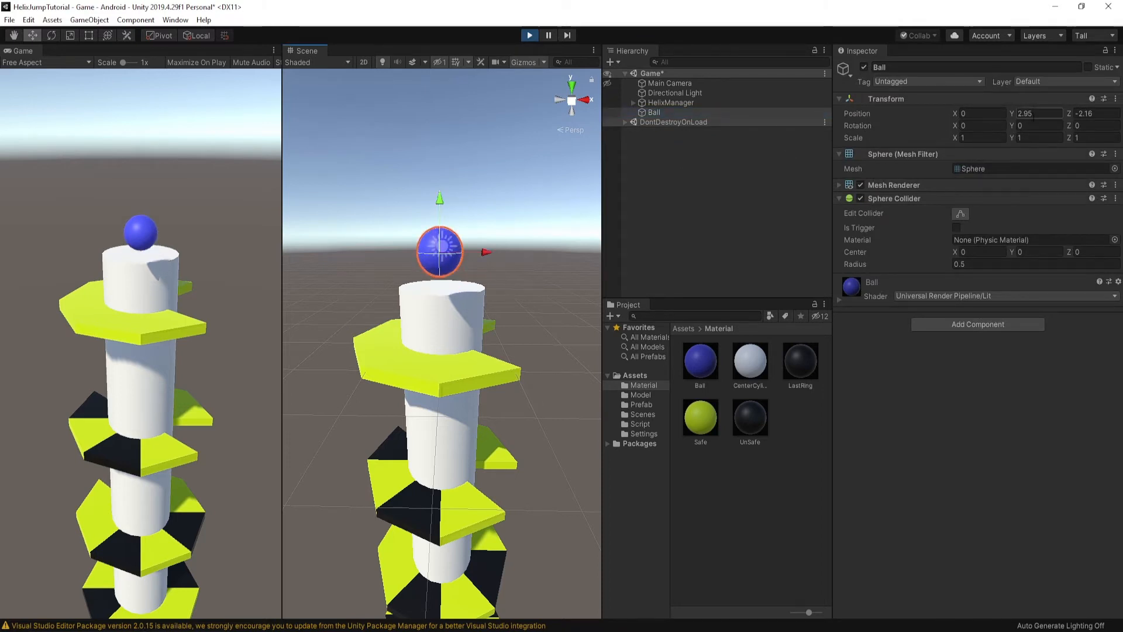
text(3)
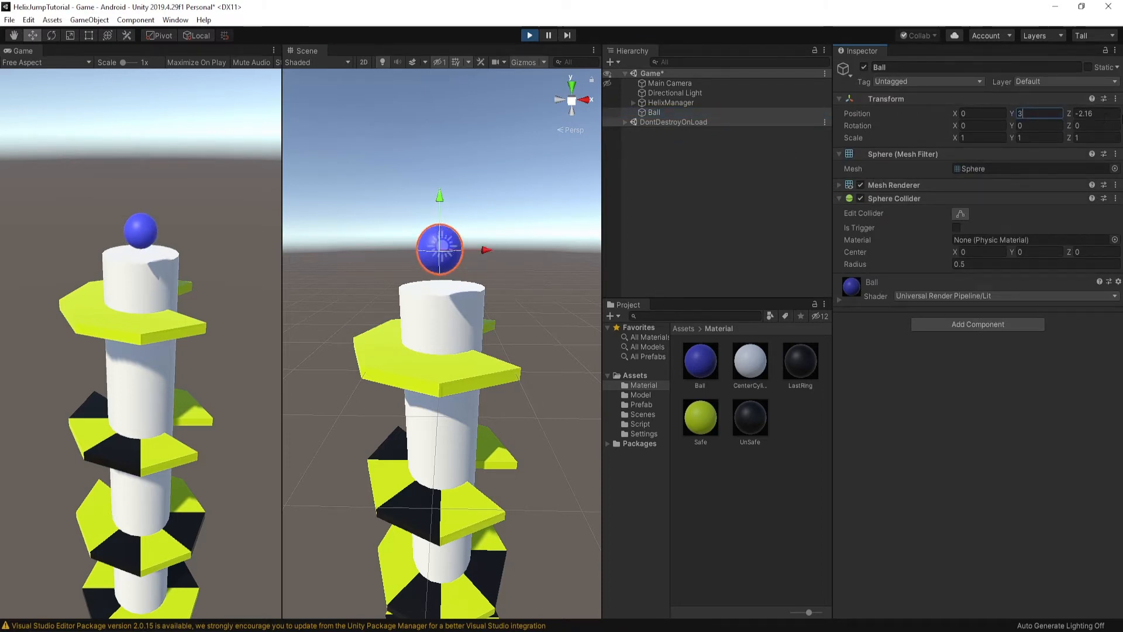
click(1103, 114)
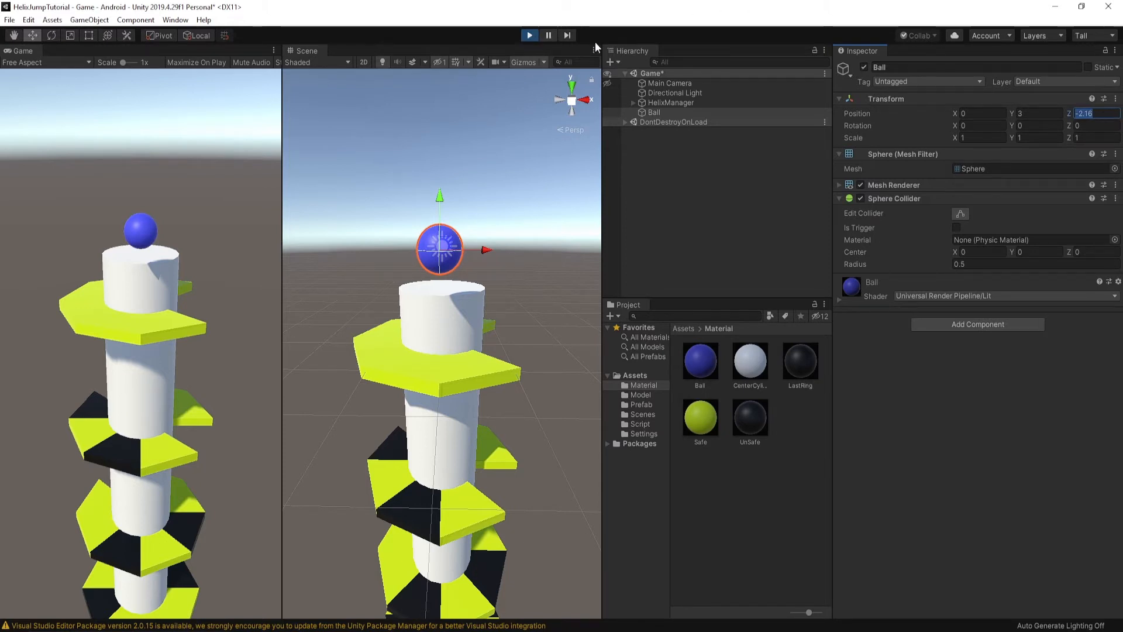
- Copy the Ball's play-mode Transform, exit play mode, and paste the values onto the Ball's Transform
right_click(887, 97)
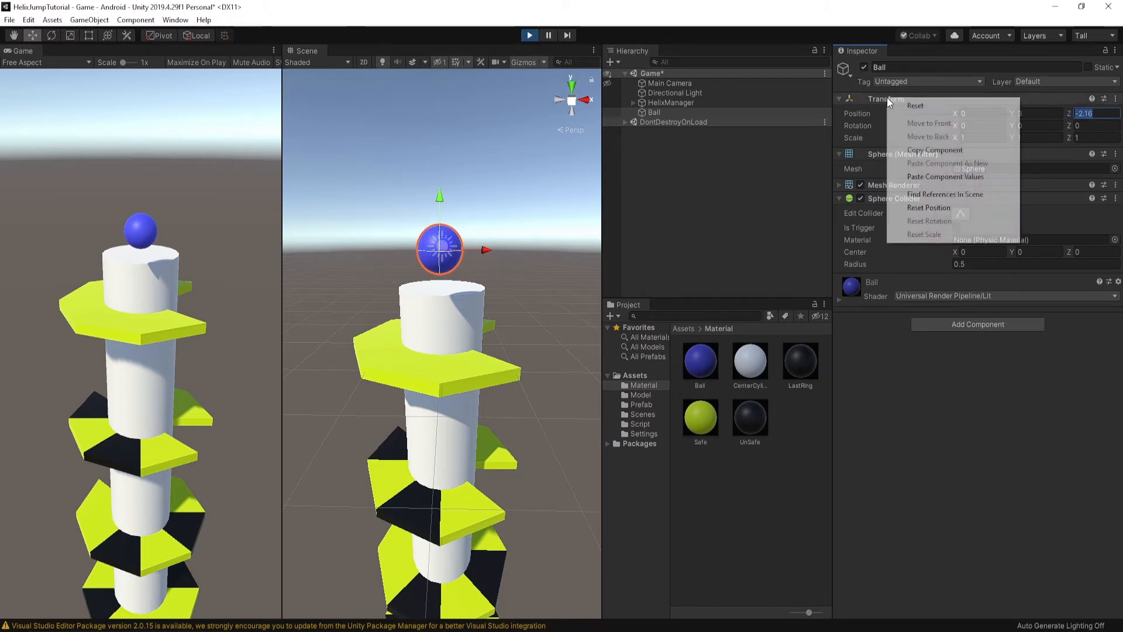
click(922, 152)
key(ctrl+p)
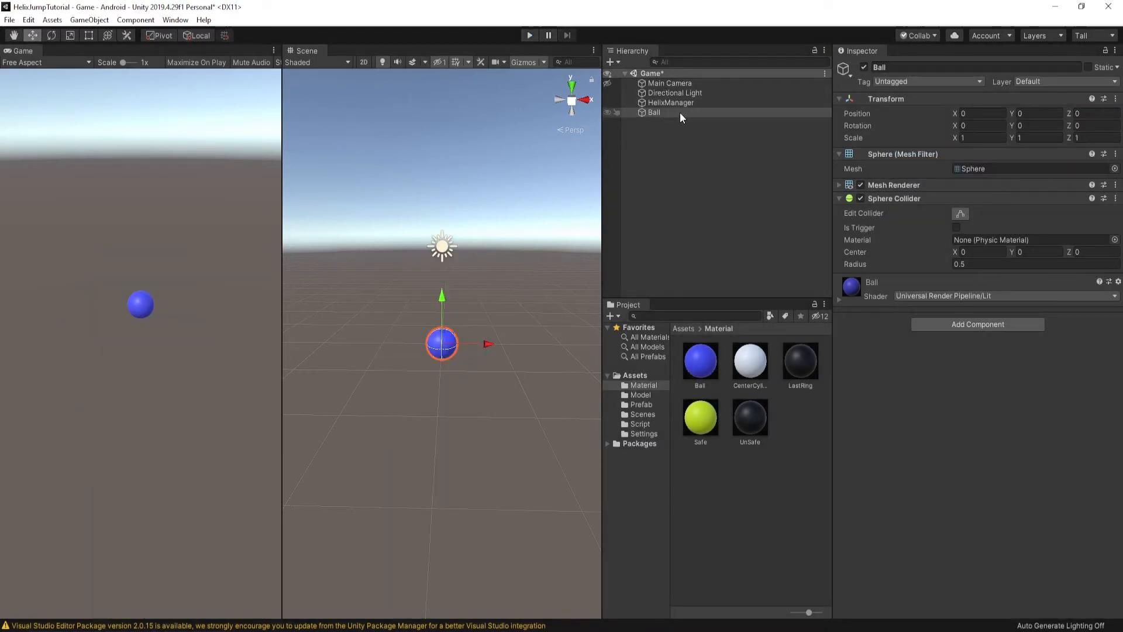
click(679, 112)
right_click(893, 100)
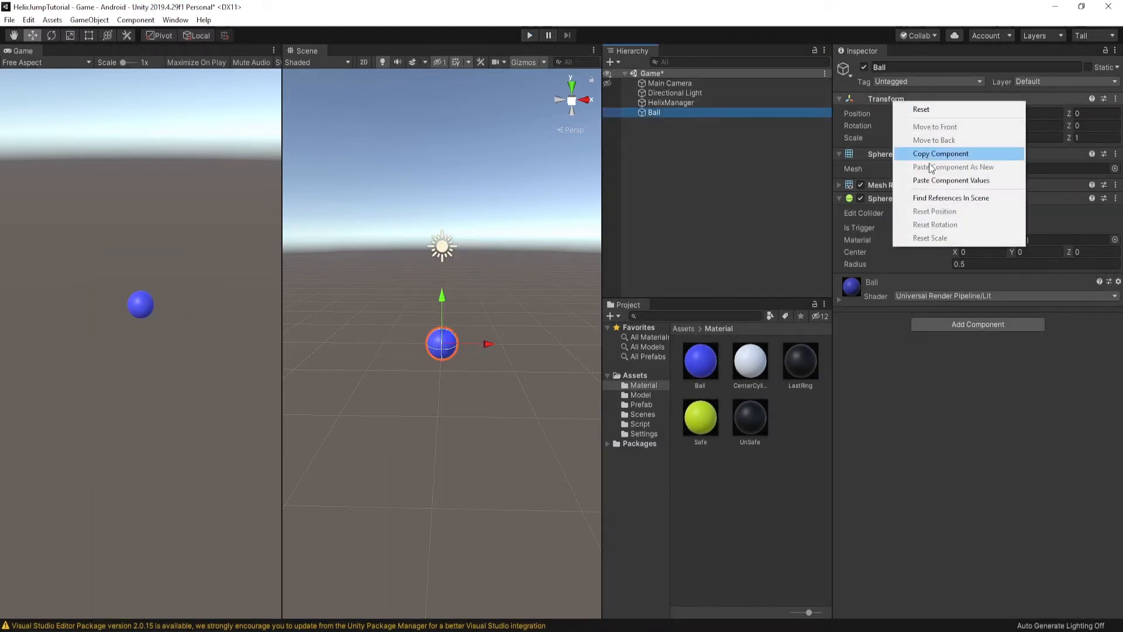
click(933, 179)
- Add a Rigidbody component to the Ball
click(682, 185)
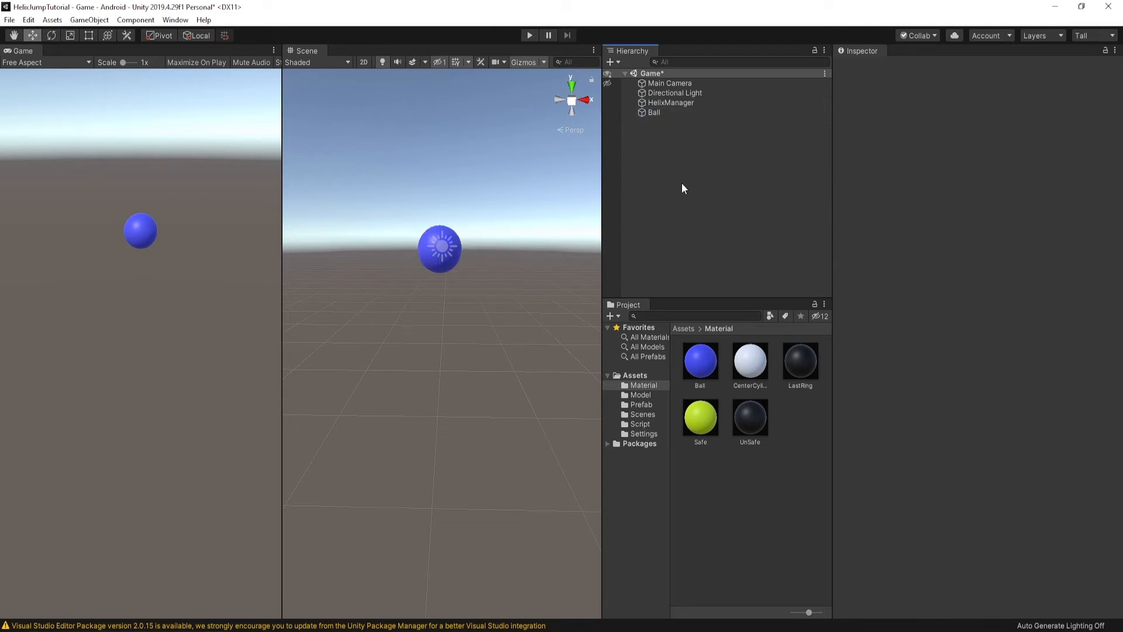
click(668, 112)
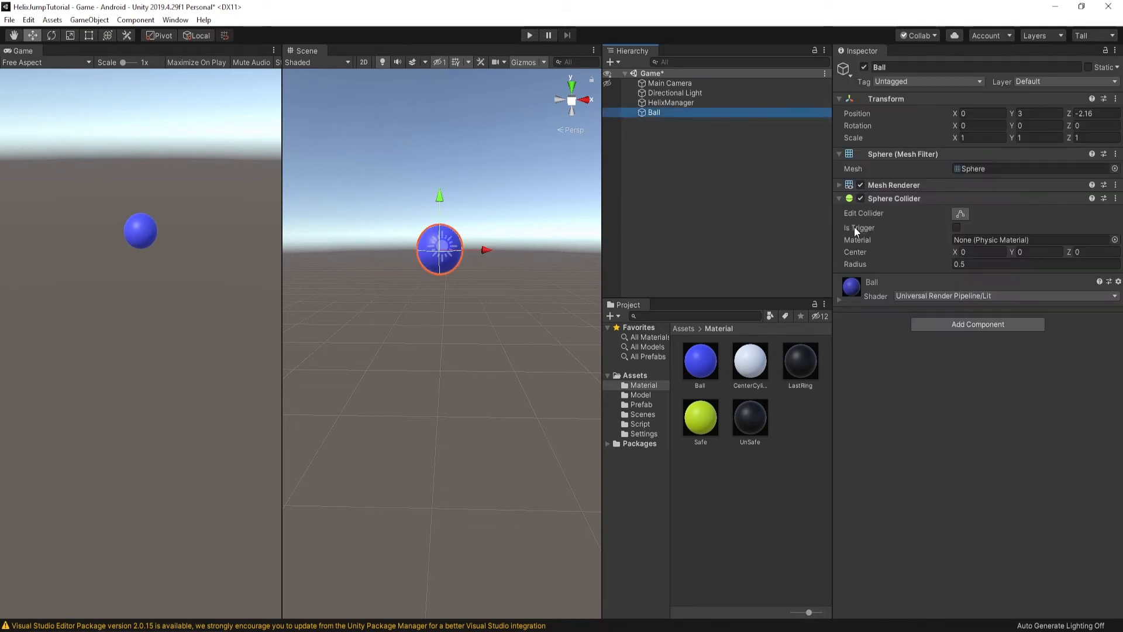
click(953, 325)
text(rigid)
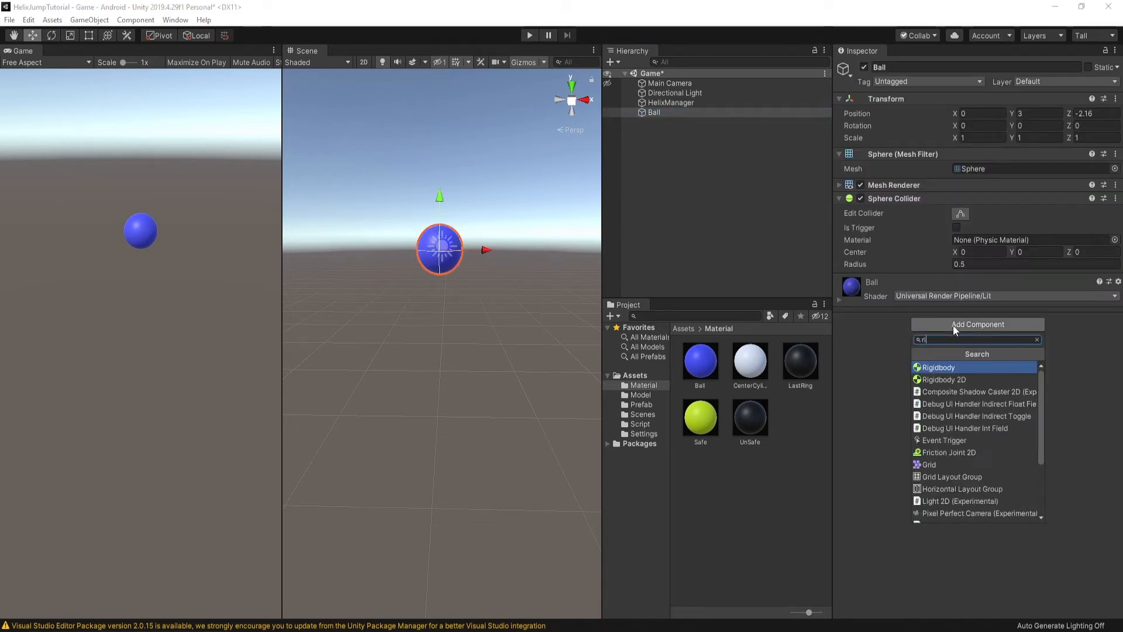
key(Return)
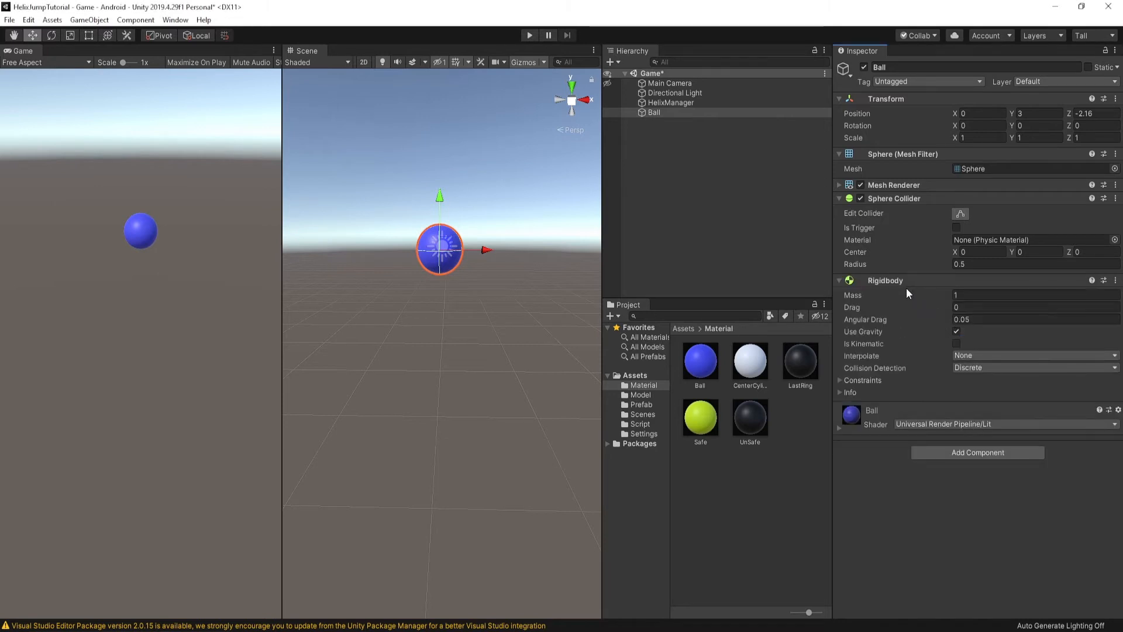
- Set the Ball's Rigidbody collision detection to Continuous and freeze position X and Z and rotation X, Y and Z
click(964, 369)
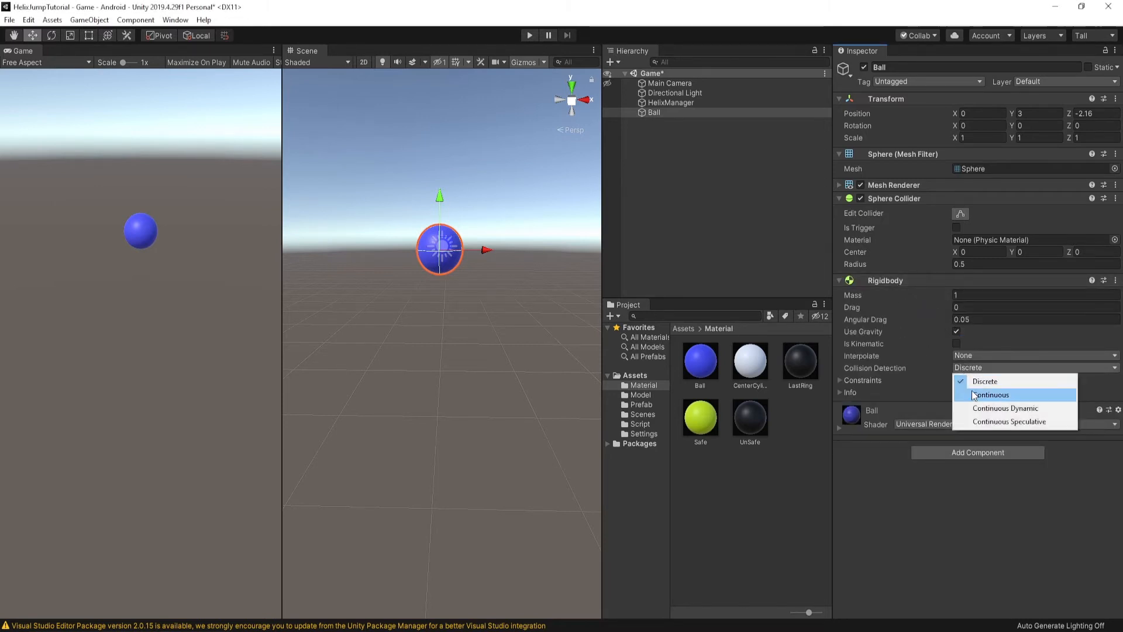
click(974, 395)
click(841, 380)
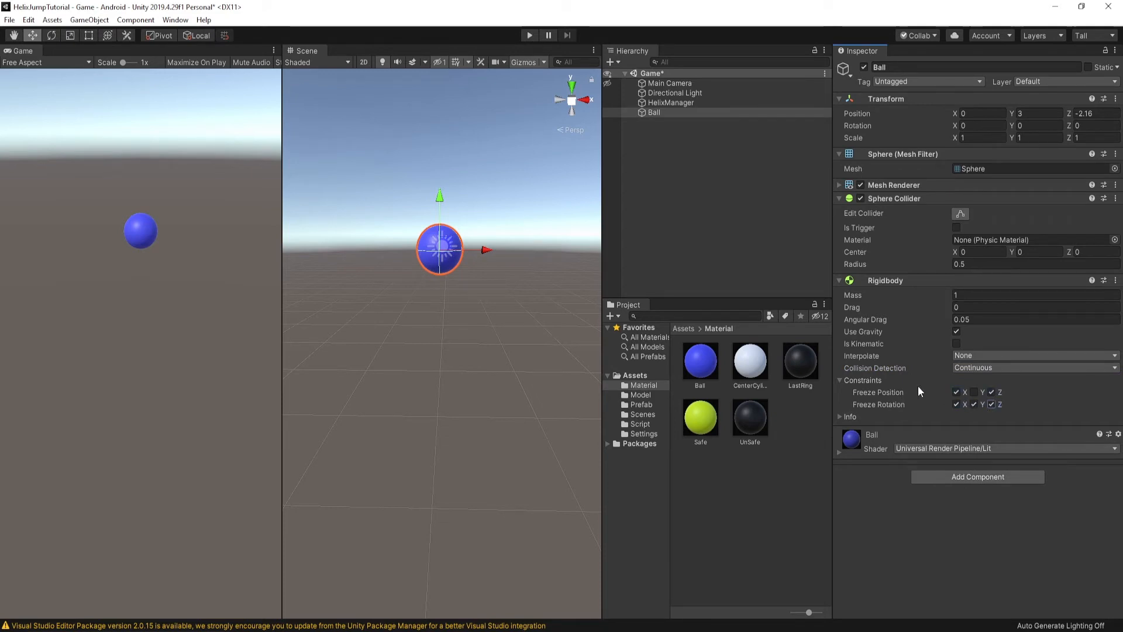
click(839, 280)
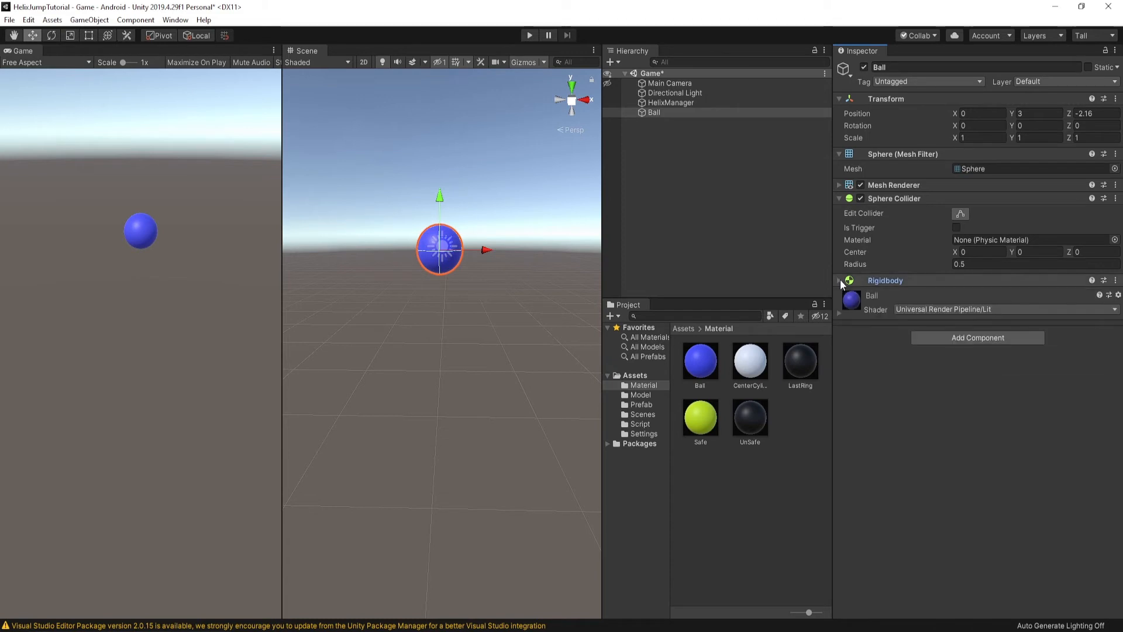
- Create a C# script named Ball in the Script folder and attach it to the Ball object
click(641, 423)
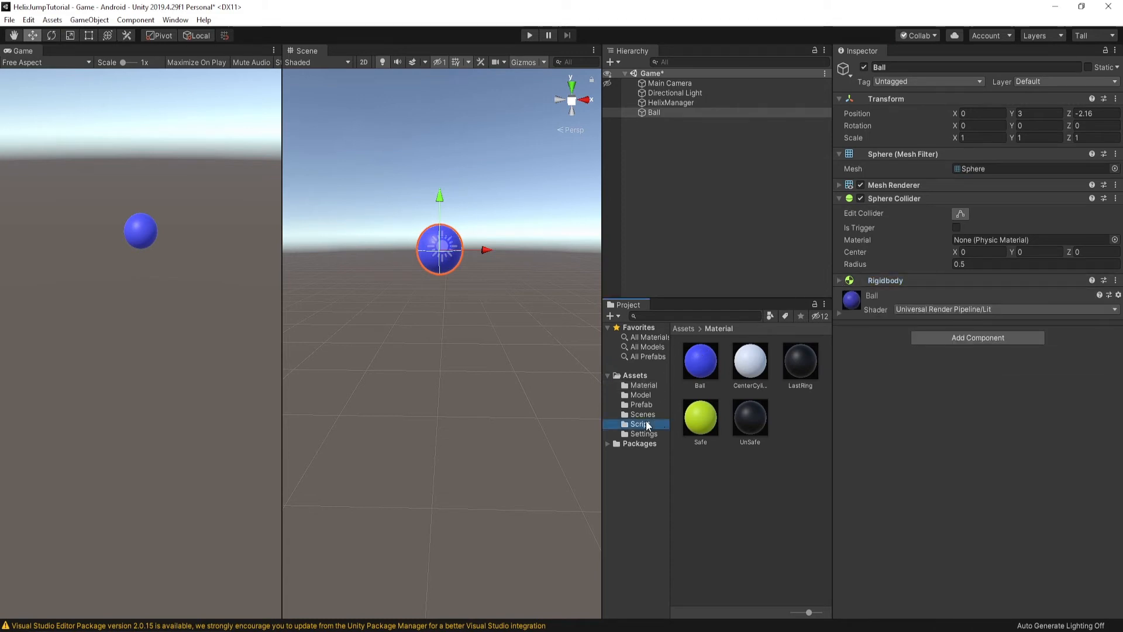
right_click(737, 409)
mouse_move(778, 108)
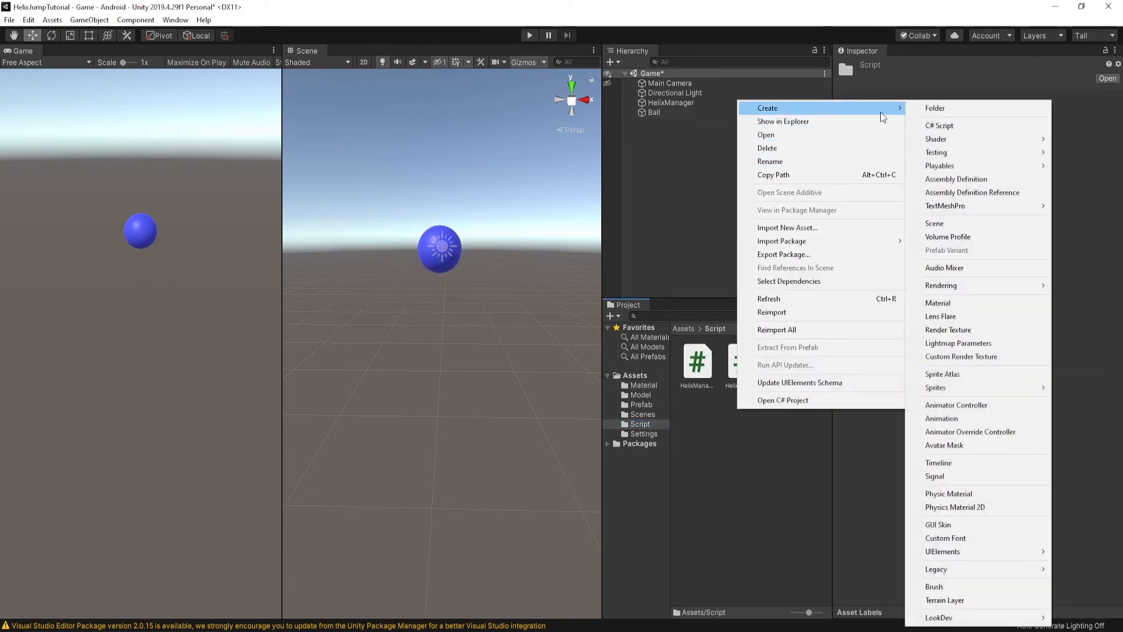
click(936, 122)
text(Ball)
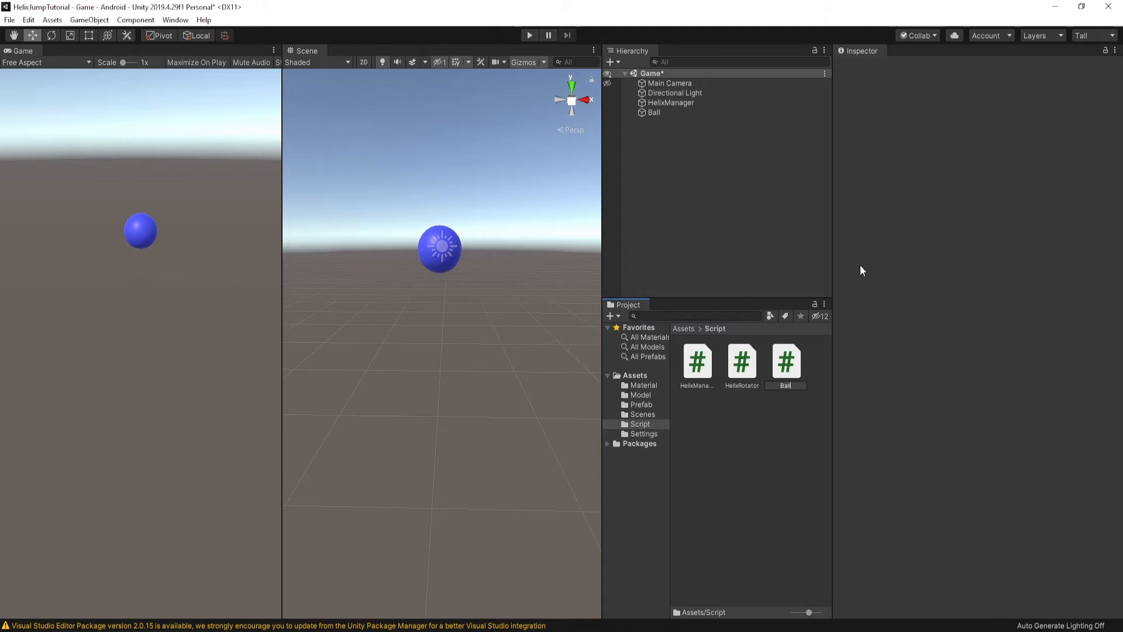
key(Return)
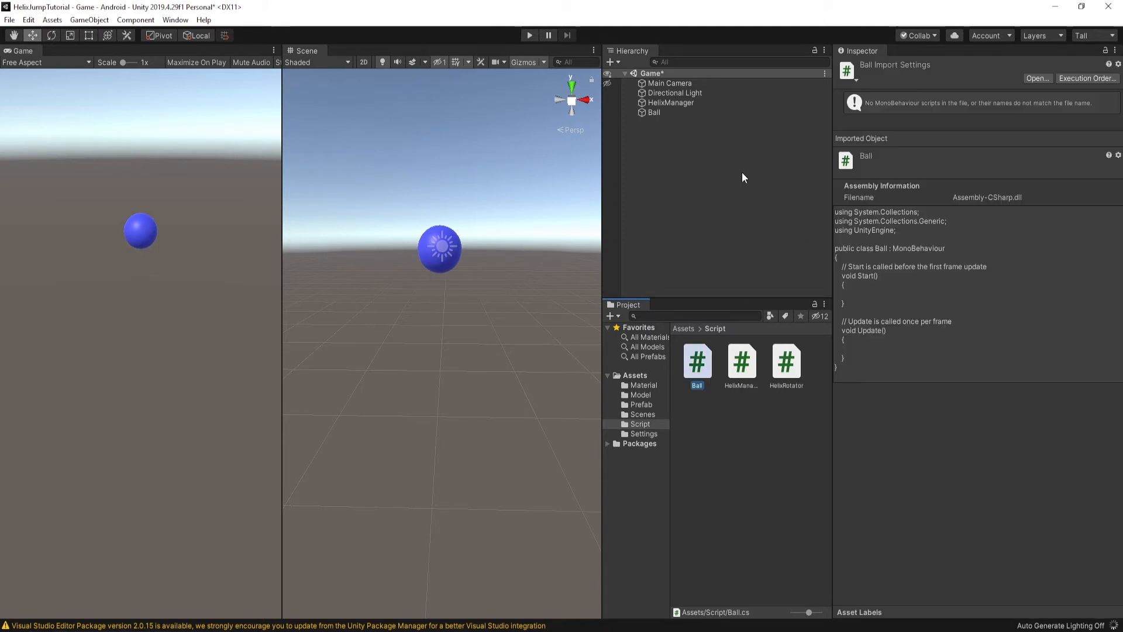
click(654, 113)
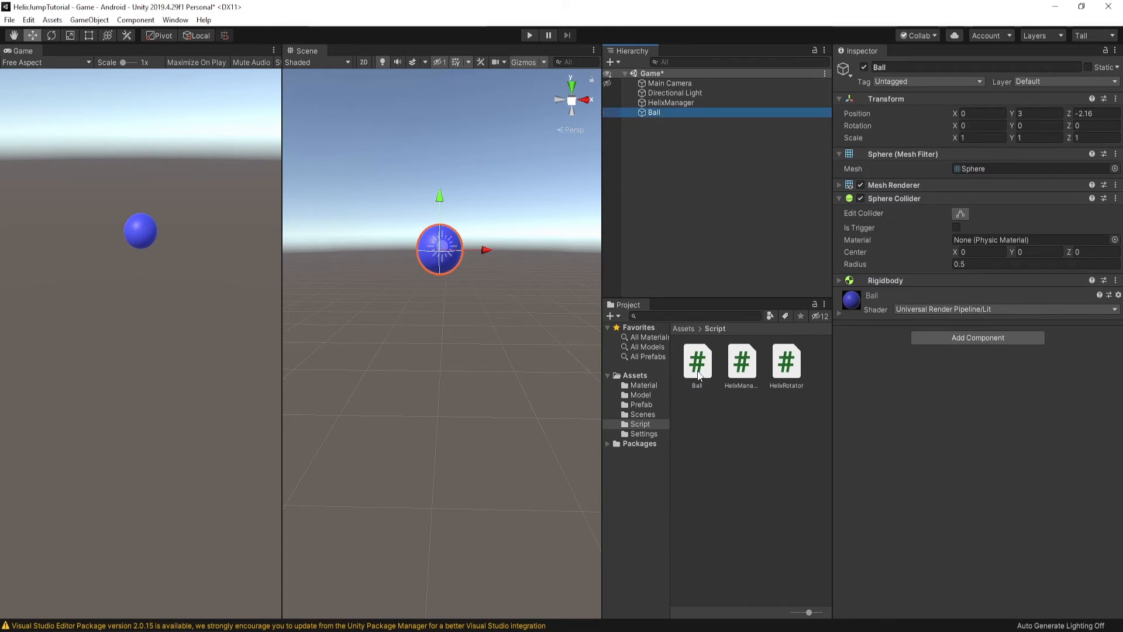
drag(698, 375, 900, 364)
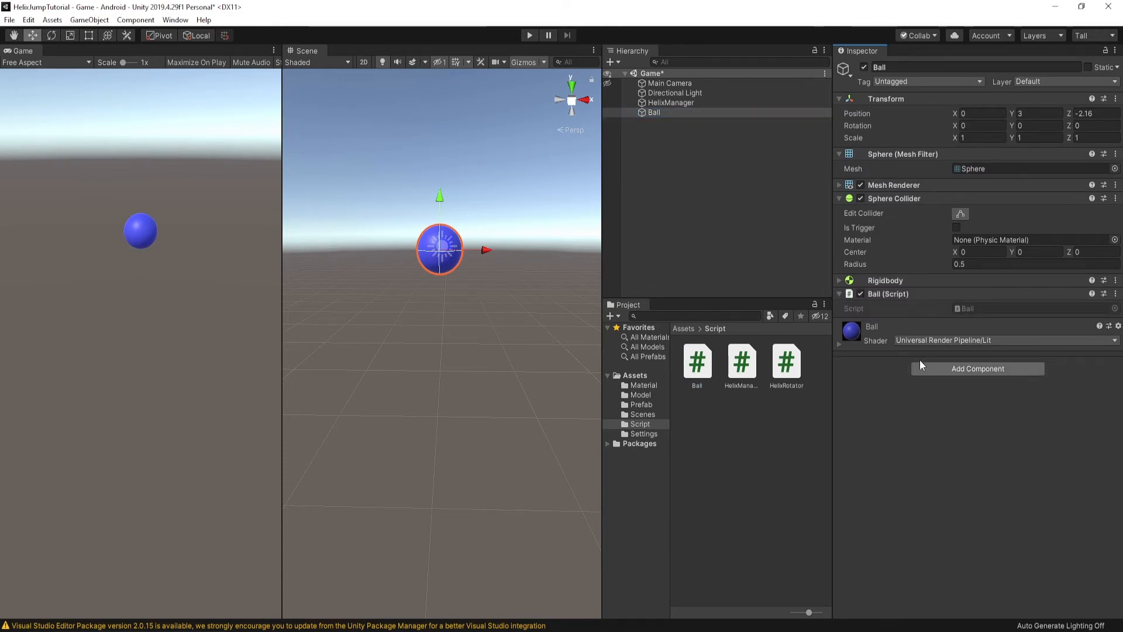
- Open the Ball script and replace the default Start and Update methods with the field Rigidbody rb;
double_click(972, 309)
click(527, 350)
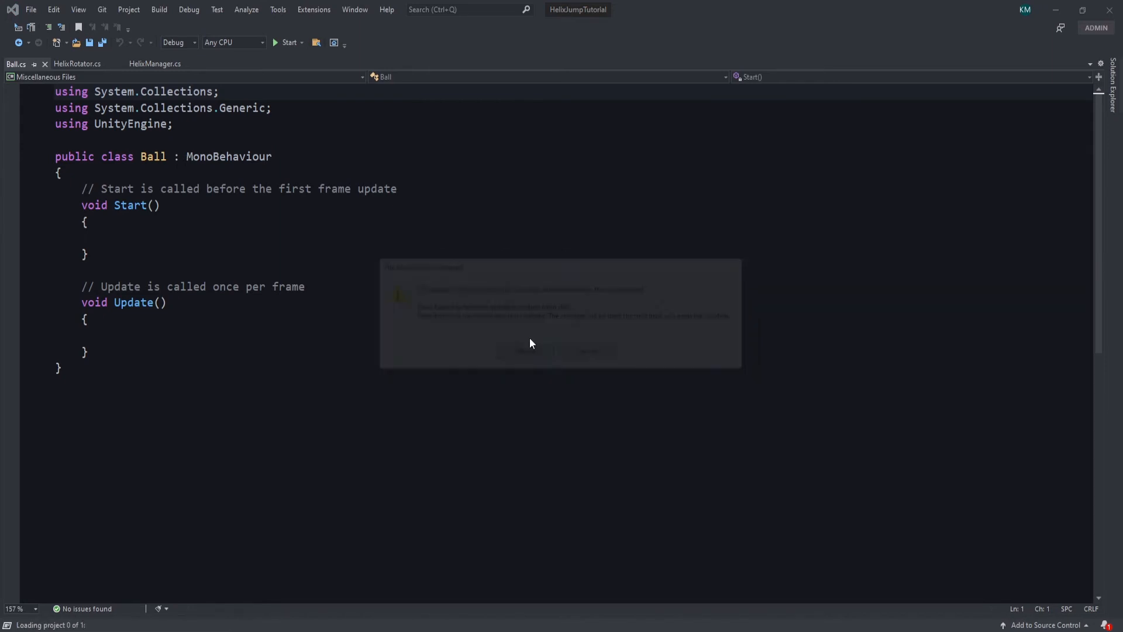
drag(81, 189, 187, 348)
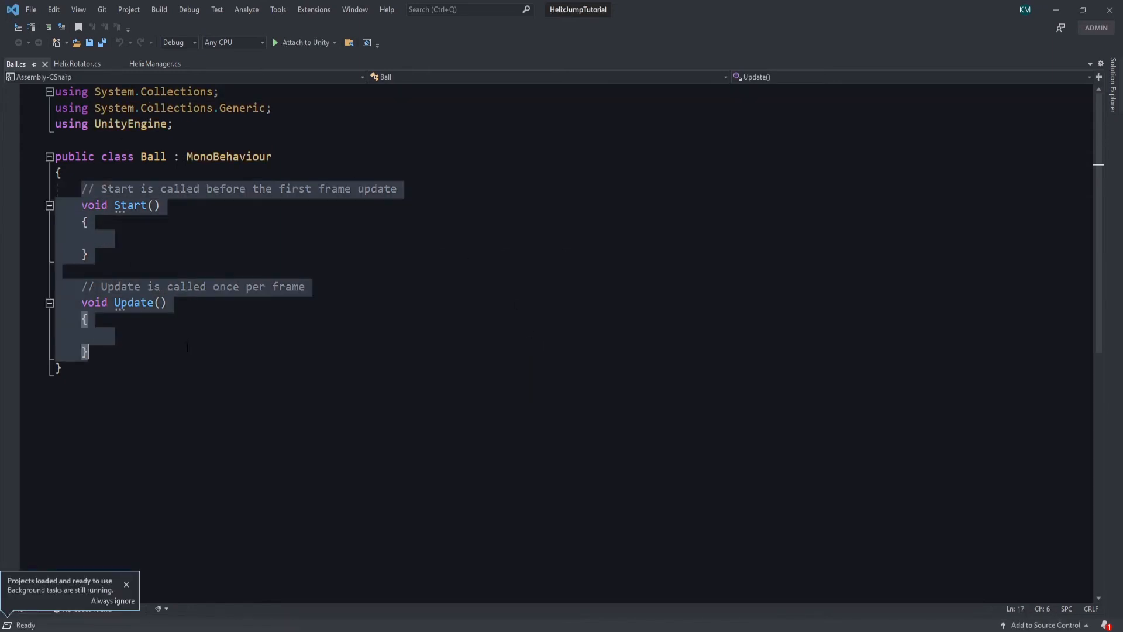
text(Rigidbody )
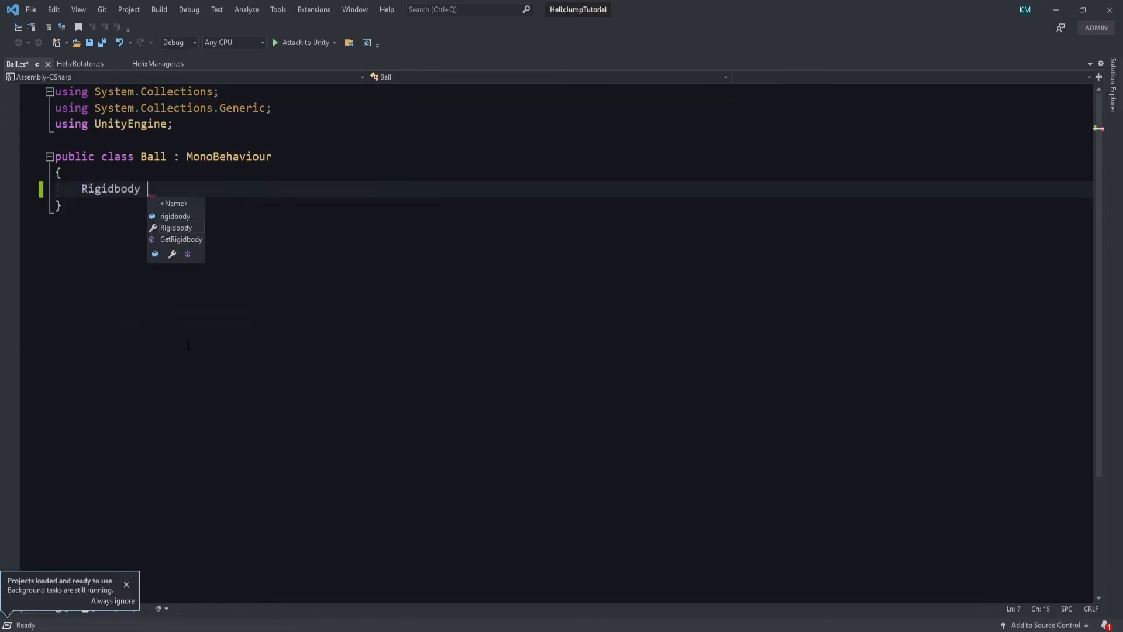
text(rb;)
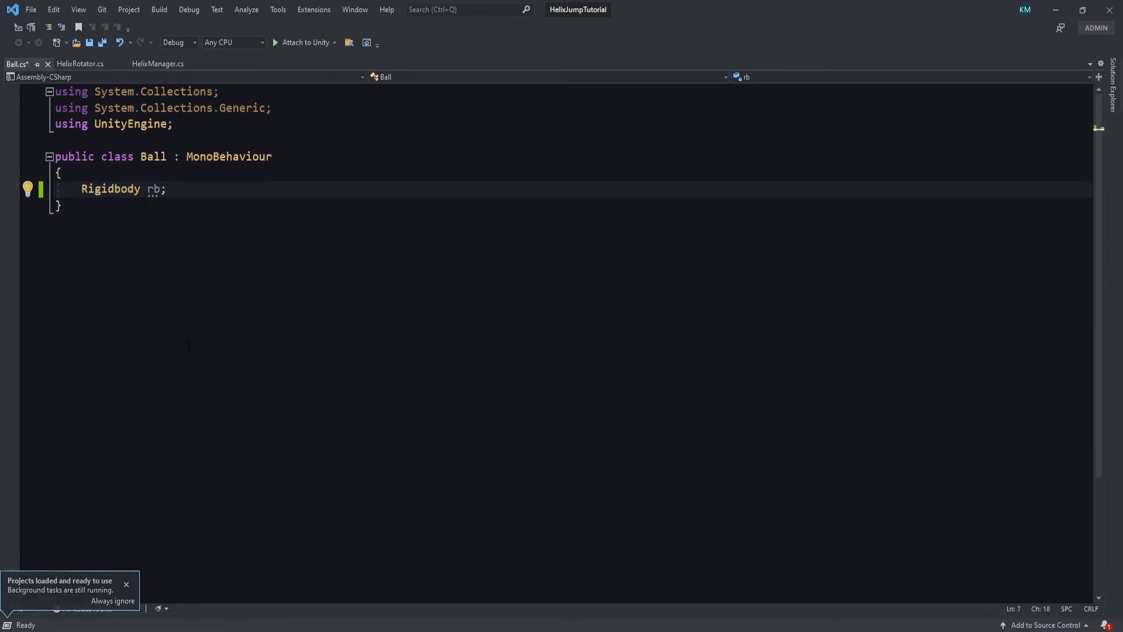
- Add a private Start method that assigns rb = GetComponent<Rigidbody> ();
key(Return)
key(Return)
text(void Start)
key(Return)
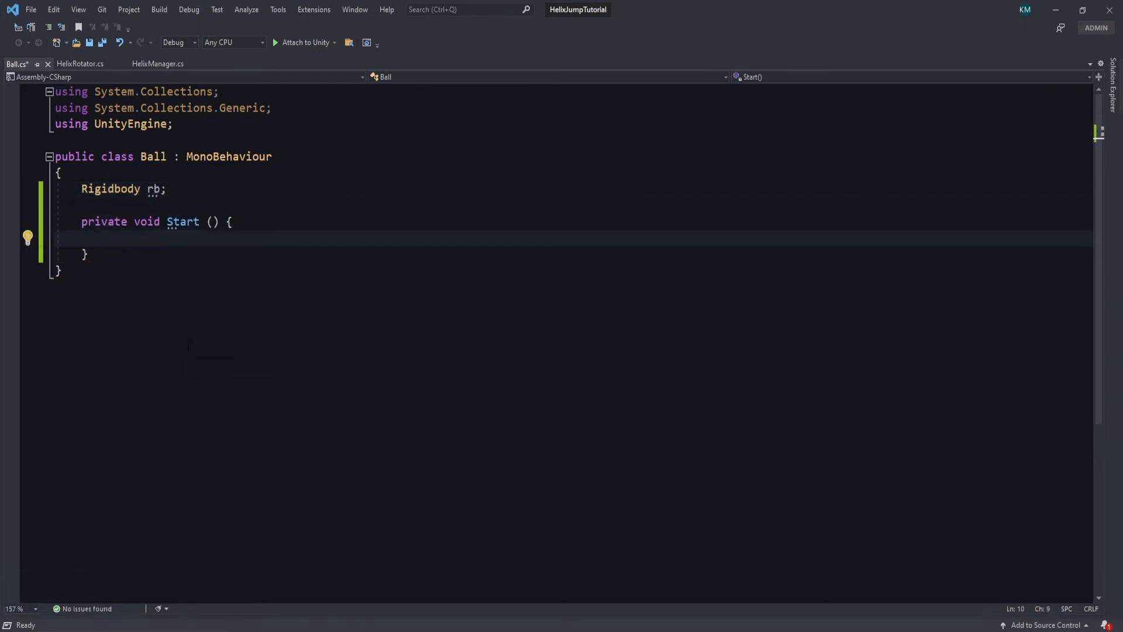
text(rb = GetComponent<Rigidbody> ();)
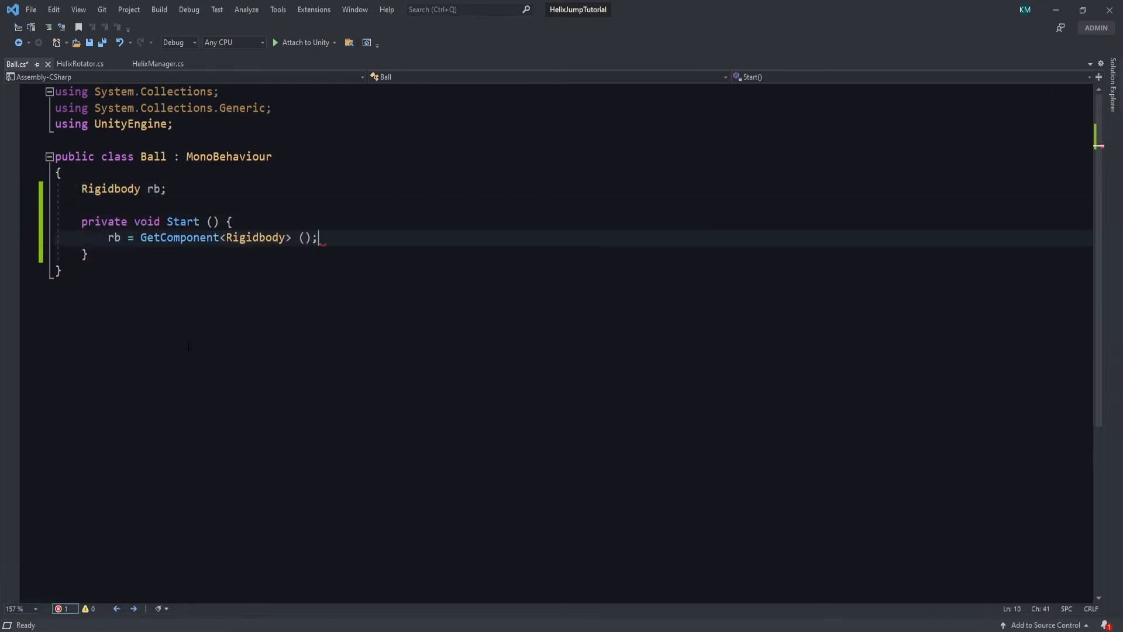
- Add a private OnCollisionEnter method after Start, with its Collision parameter named other
click(135, 256)
key(Return)
key(Return)
text(void OnCollis)
key(Return)
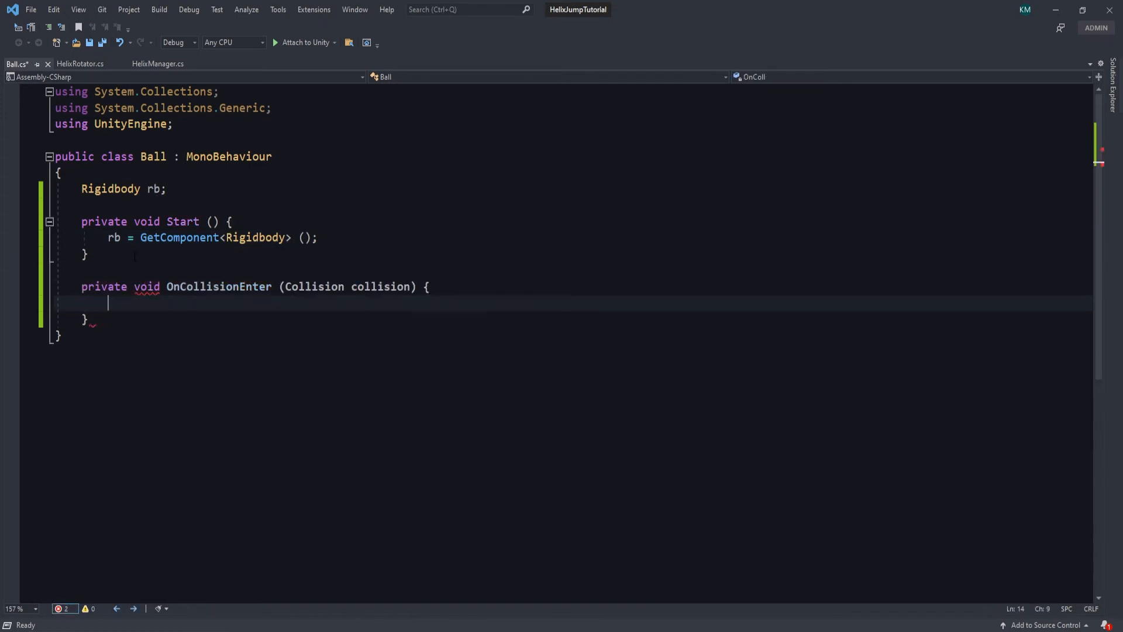
double_click(363, 289)
text(other)
key(Return)
- Inside OnCollisionEnter, begin assigning rb.velocity a new Vector3 with rb.velocity.x as its first component
text(rb)
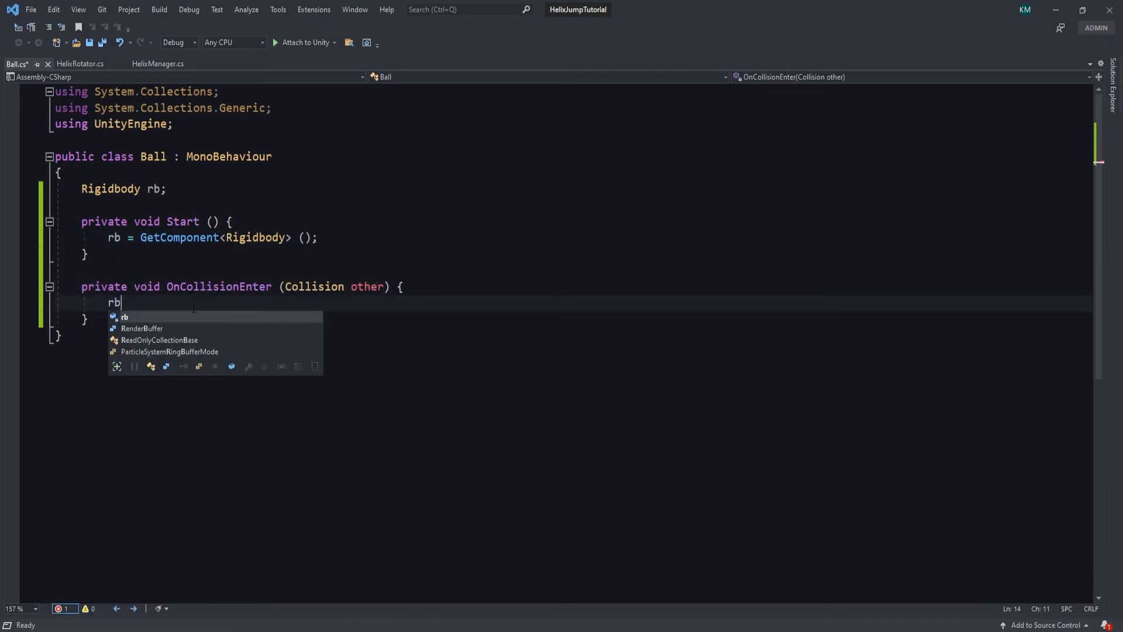
text(.velocity = new Vector3(rb)
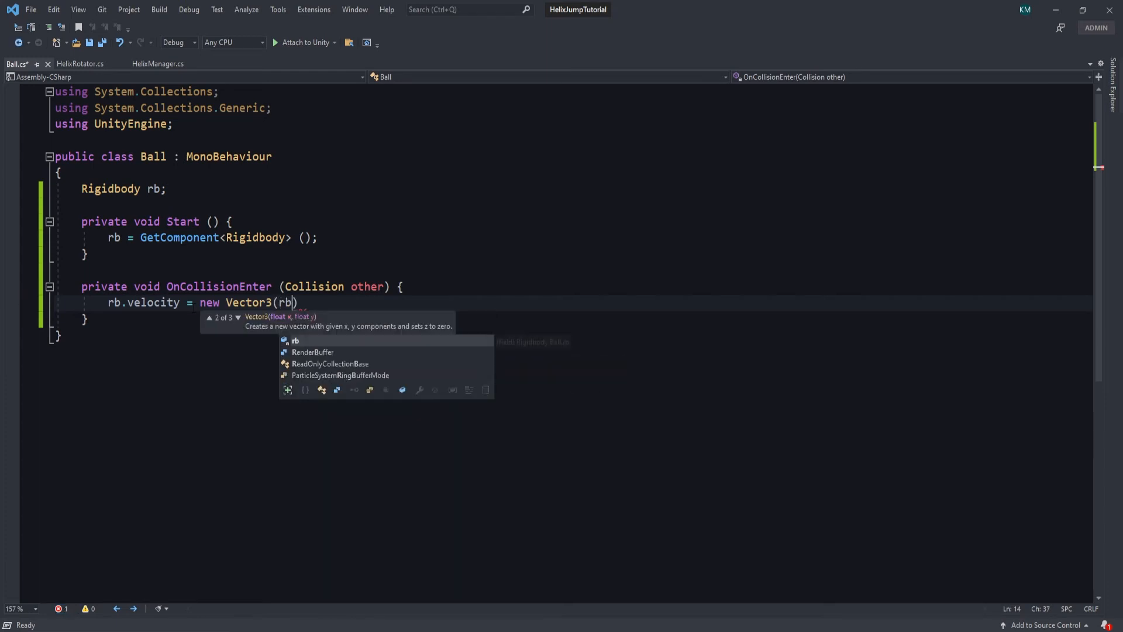
text(.velocity.x,)
- Declare public float bounceForce = 400f; below the rb field
click(194, 192)
key(Return)
text(public )
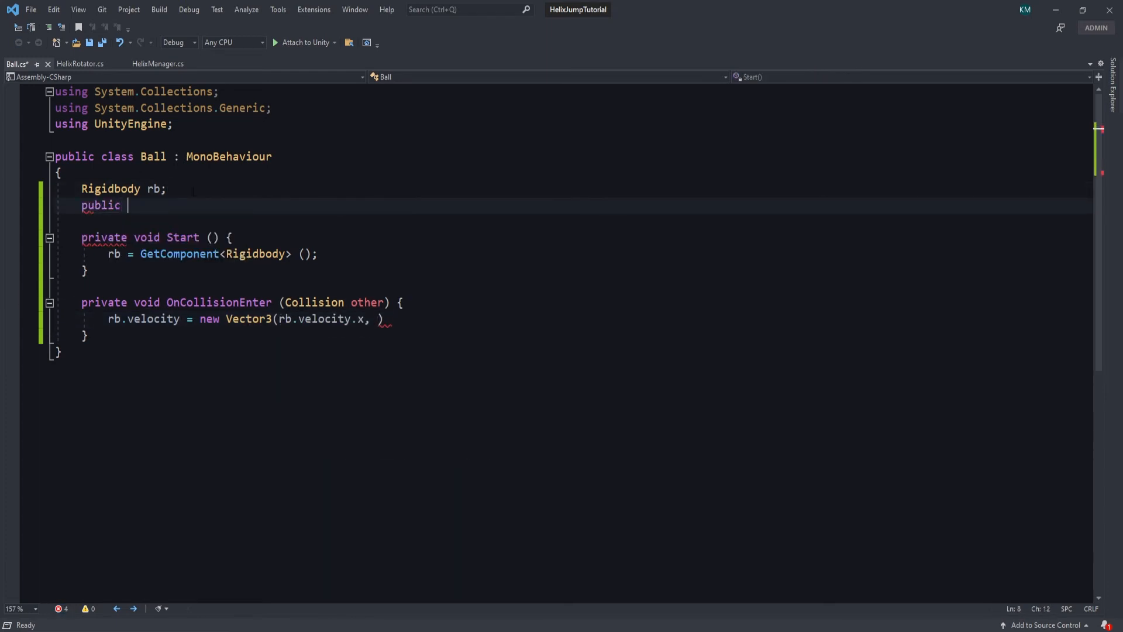
text(float bounceForce =)
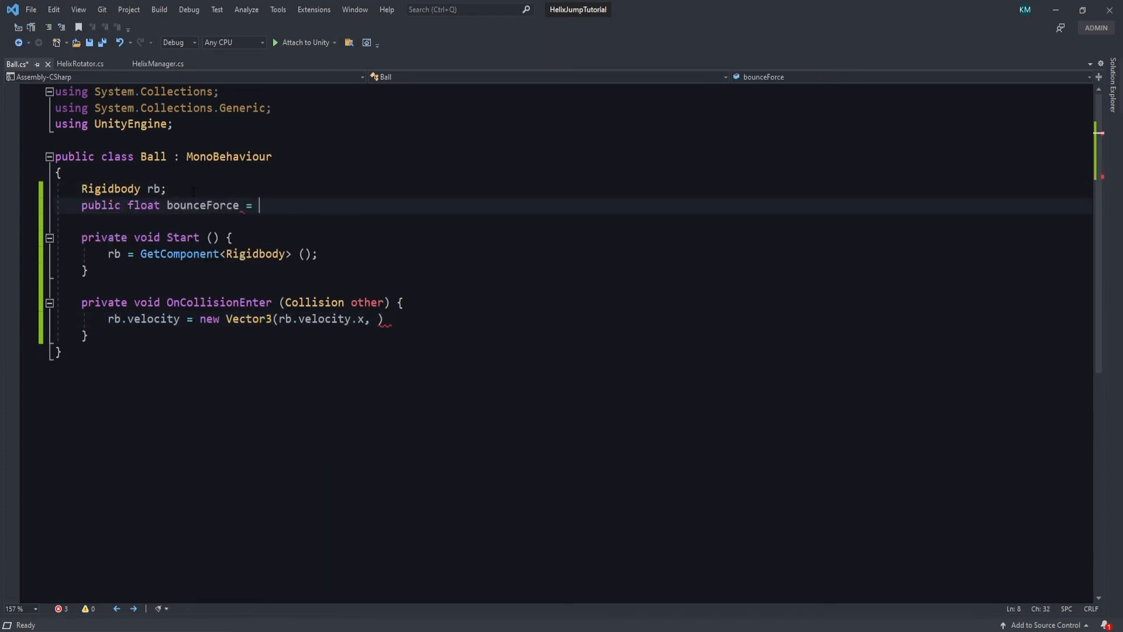
text( 400f;)
- Complete the velocity vector with bounceForce * Time.deltaTime and rb.velocity.z, and save the script
click(379, 319)
text(bounceForce * Time.del)
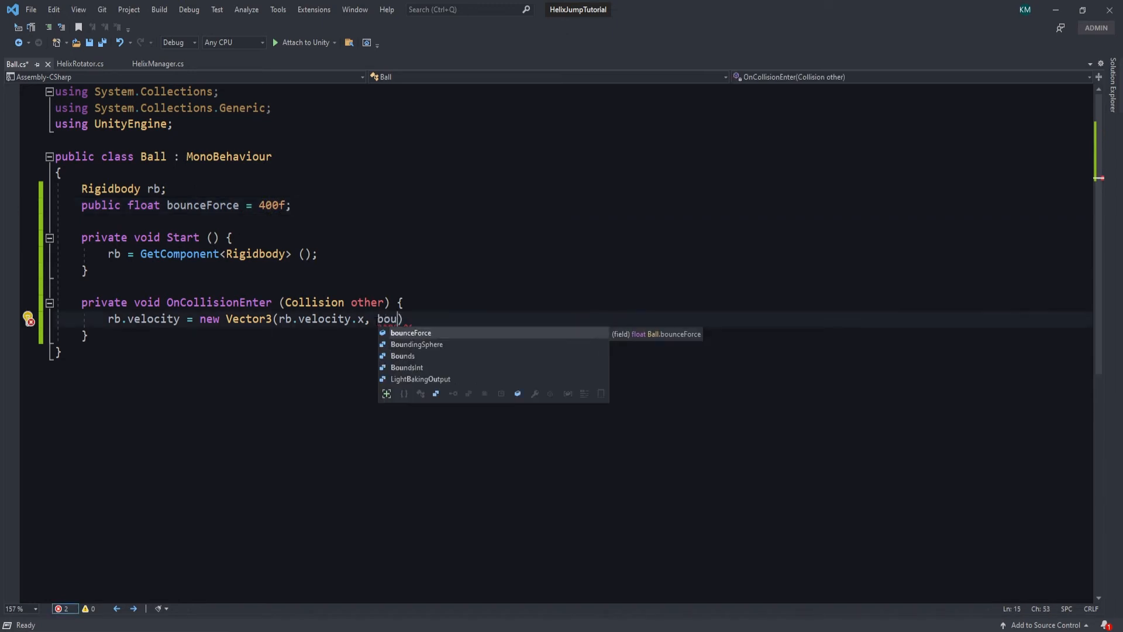
text(taTime, rb.velocity.z);)
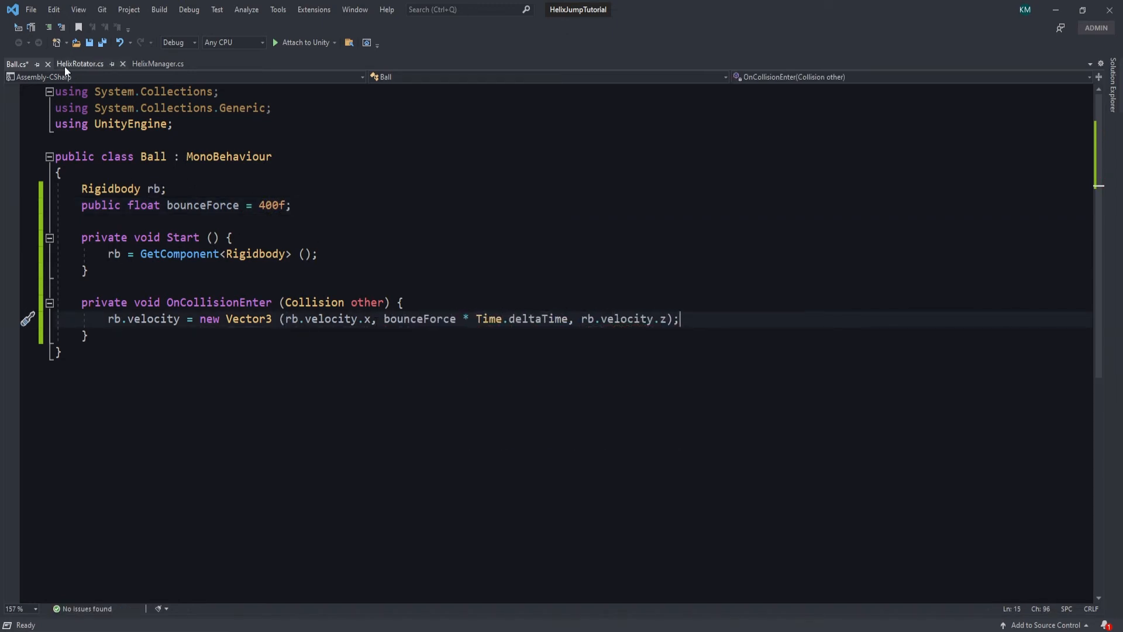
click(102, 44)
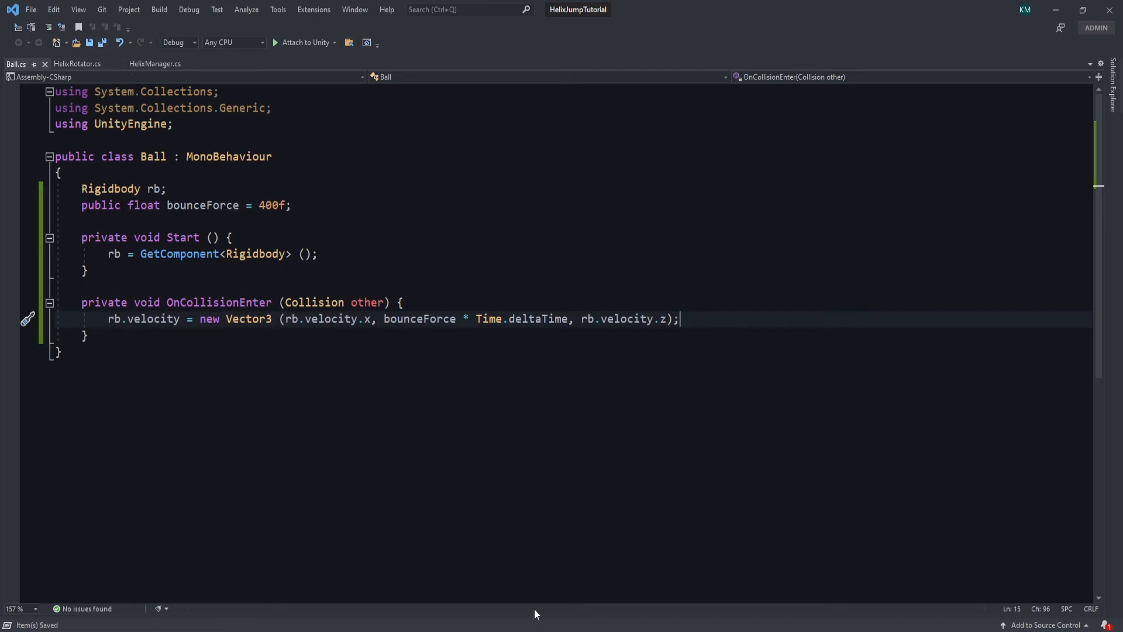
- Switch to Unity and run the game to check the ball's bounce on the top ring, and exit play mode
key(alt+Tab)
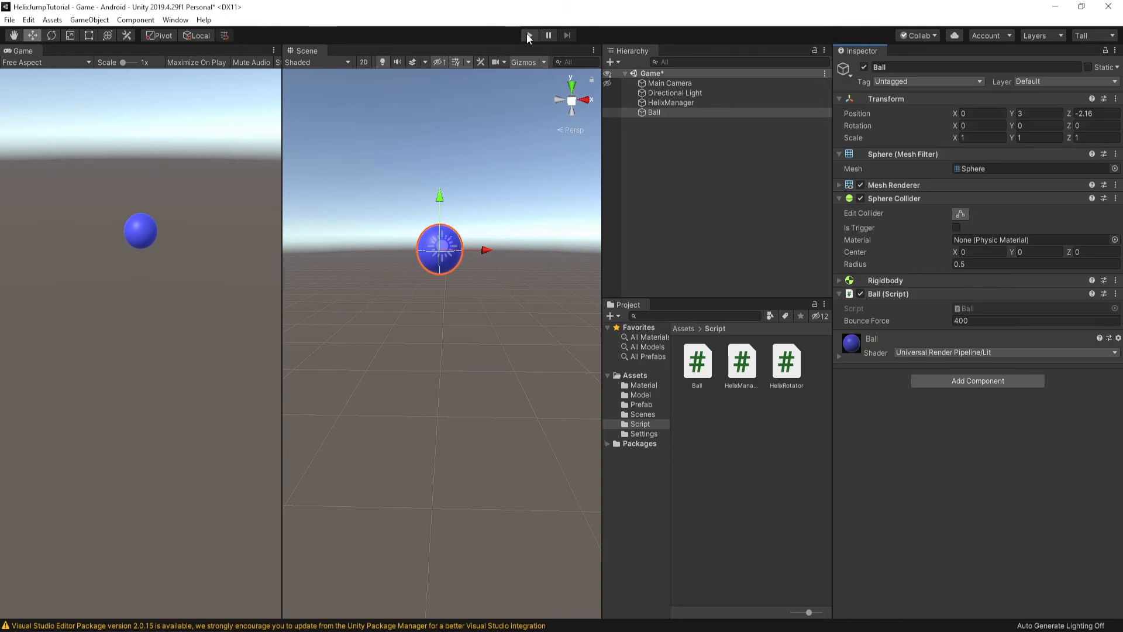
click(528, 35)
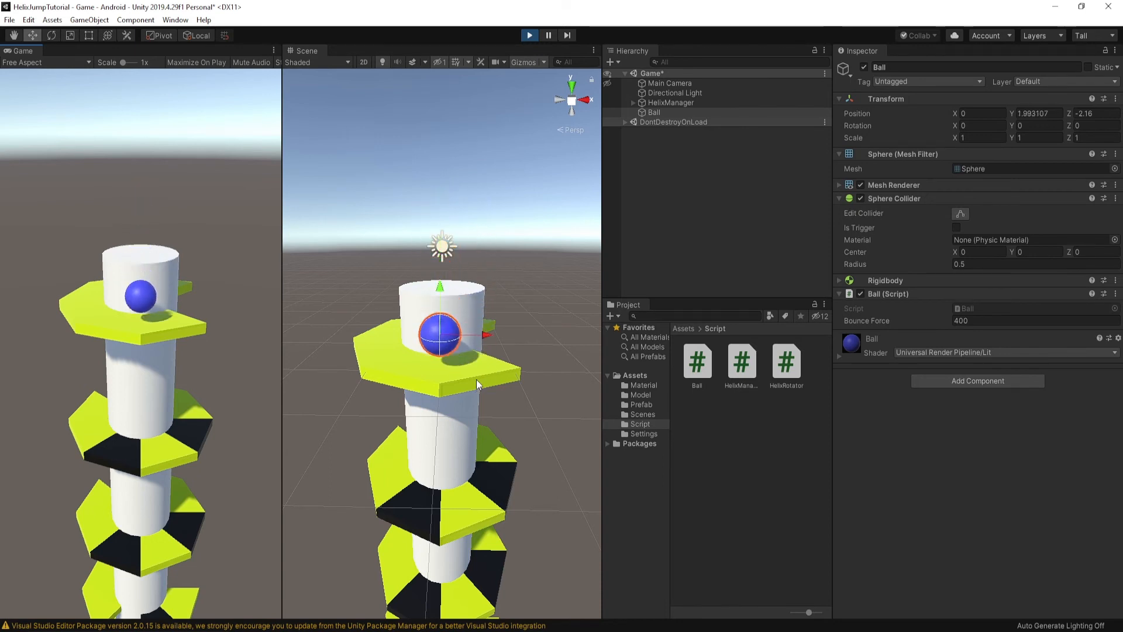
click(529, 35)
- Set the project's physics gravity Y to -25 in the Project Settings
click(28, 19)
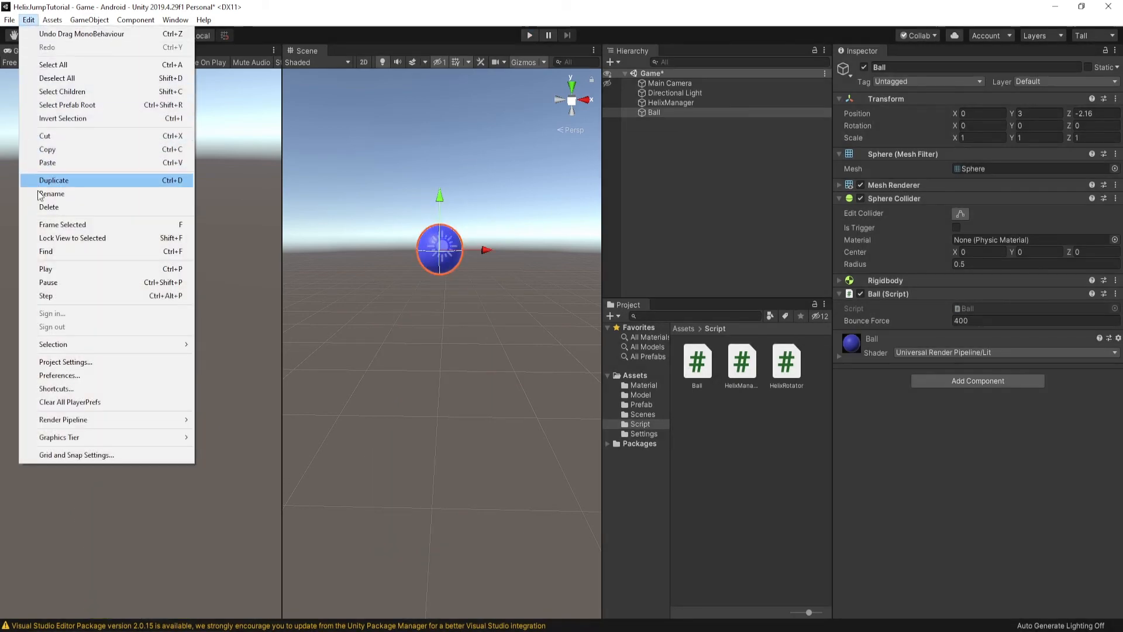
click(65, 362)
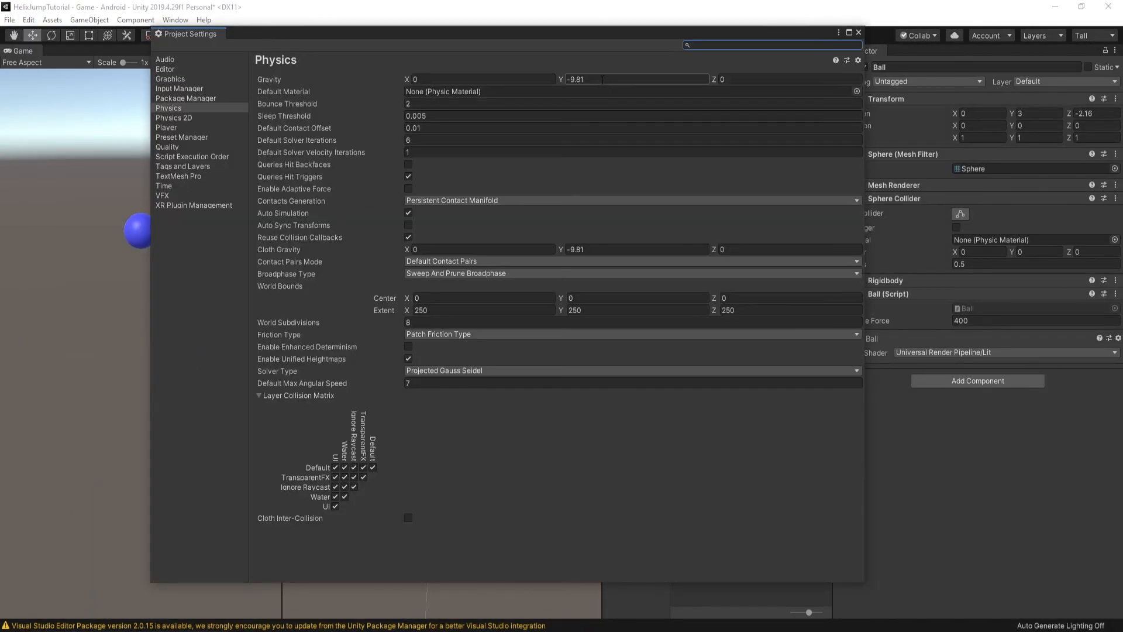
click(603, 79)
text(-25)
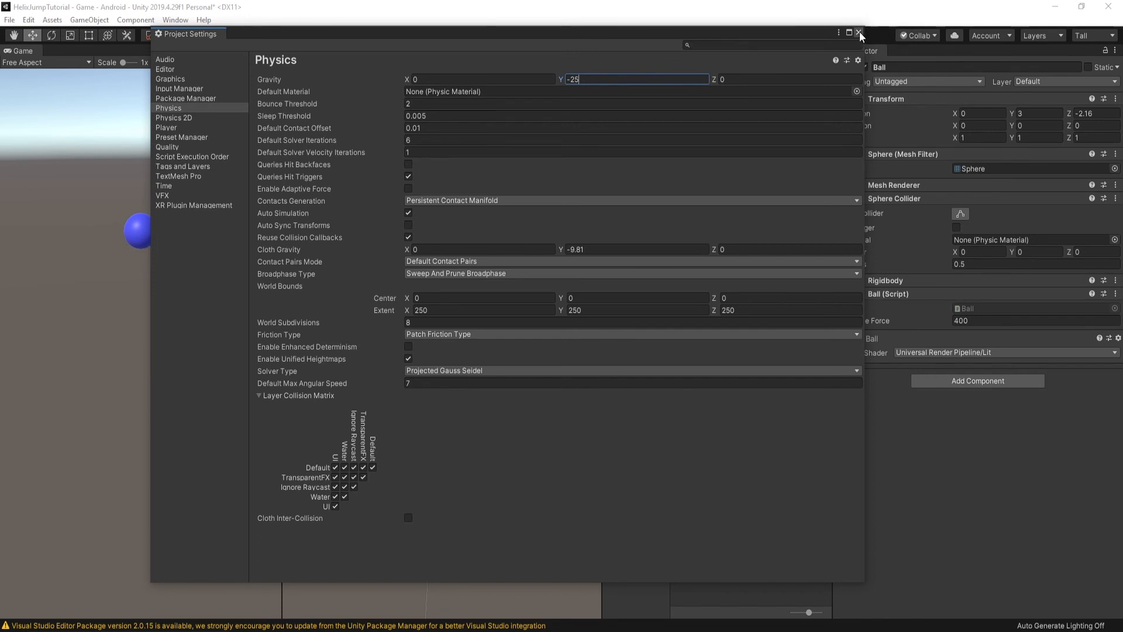
click(858, 32)
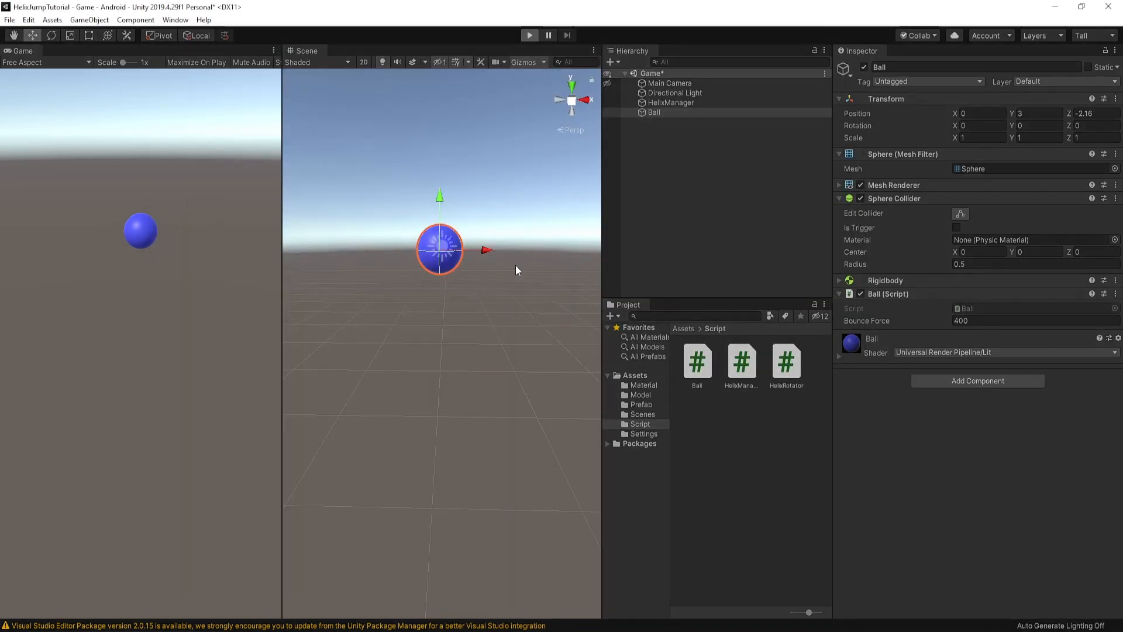
- Run the game and set the Ball's Bounce Force to 600 in play mode to test the bounce height
key(ctrl+p)
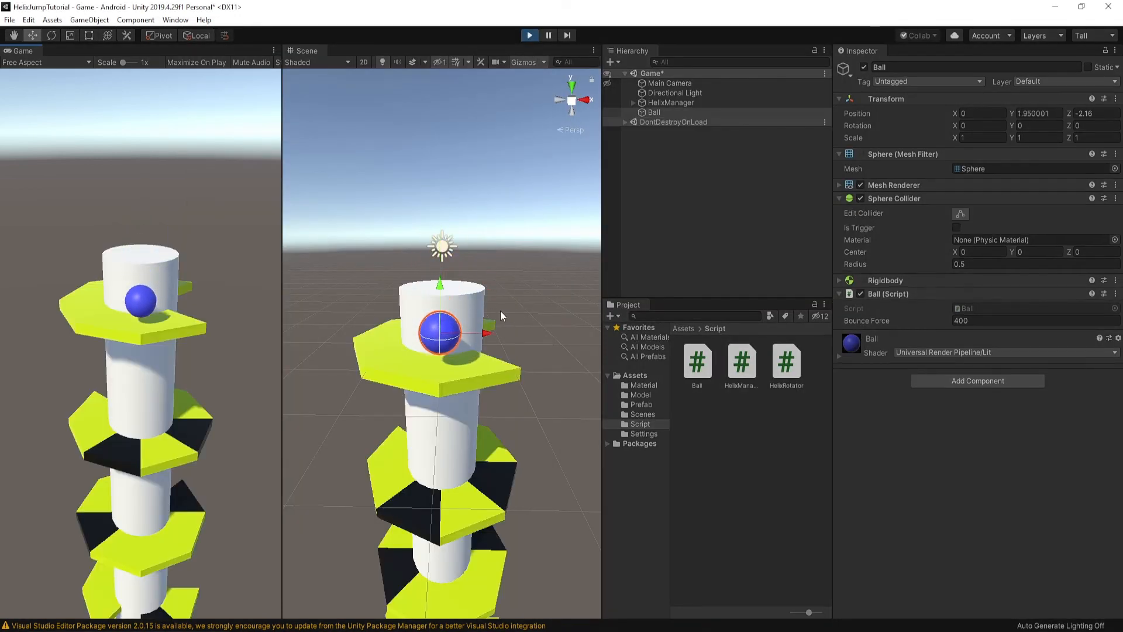
click(986, 321)
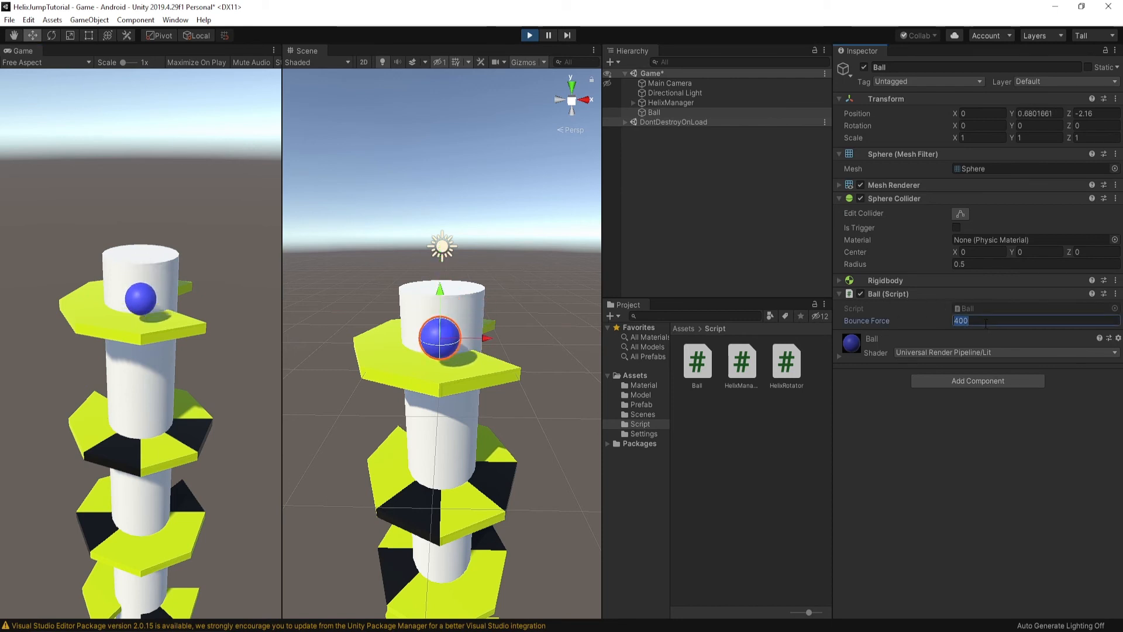
text(3)
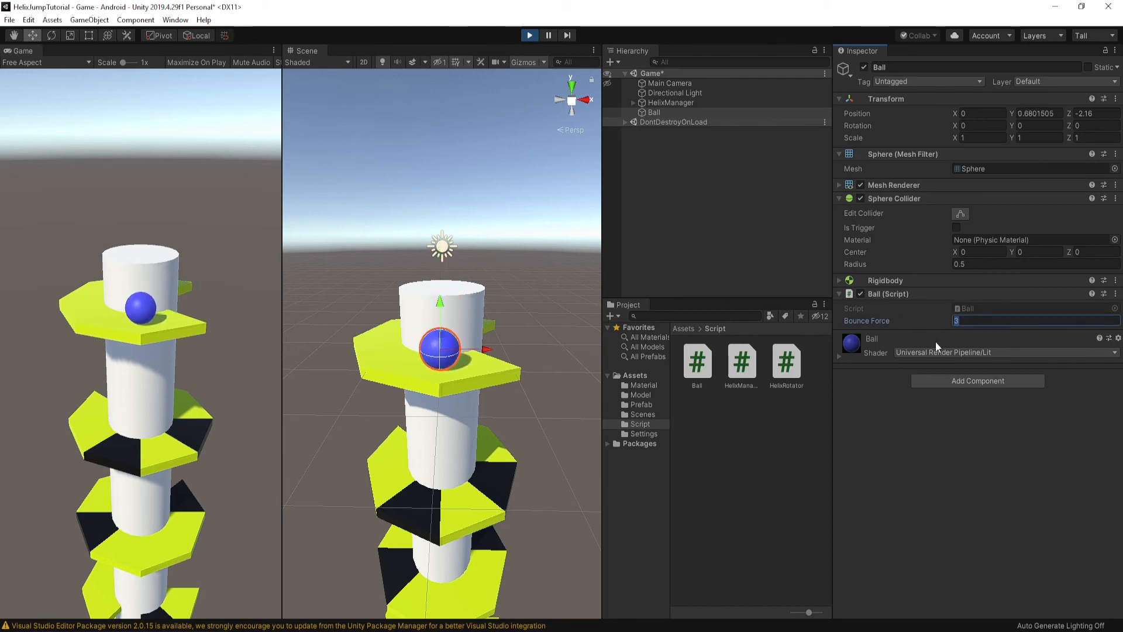
text(600)
- Rotate the helix in the running game to let the ball fall through the rings, and exit play mode
click(438, 252)
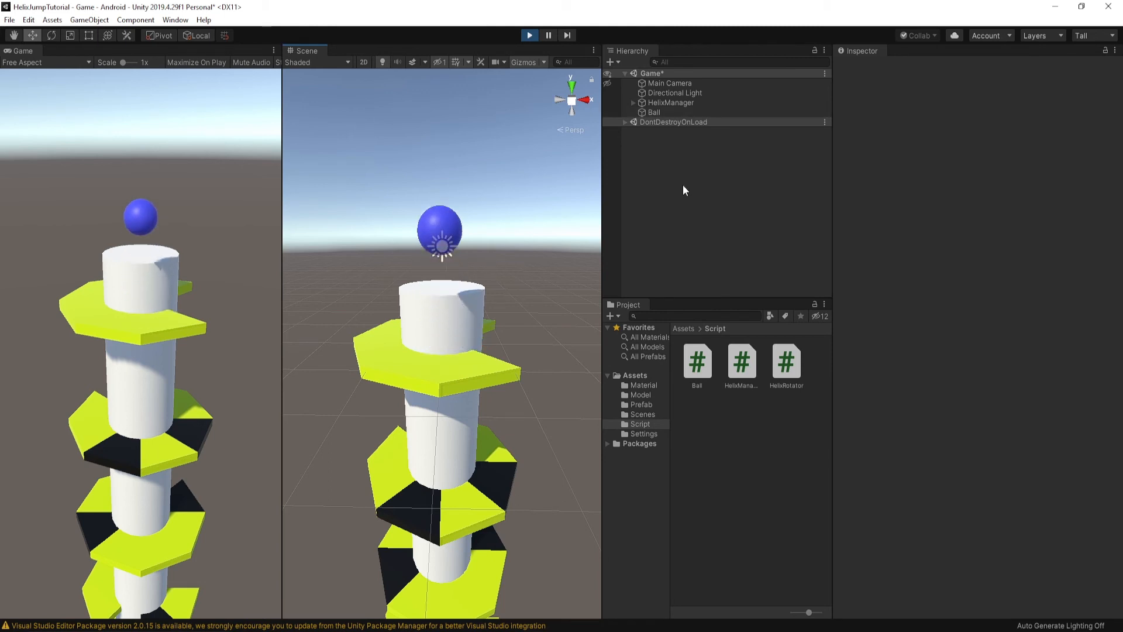
mouse_move(166, 434)
mouse_down()
mouse_move(8, 482)
mouse_move(192, 469)
mouse_move(570, 413)
mouse_move(65, 500)
mouse_move(0, 525)
mouse_move(0, 542)
mouse_move(124, 532)
mouse_move(176, 445)
mouse_up()
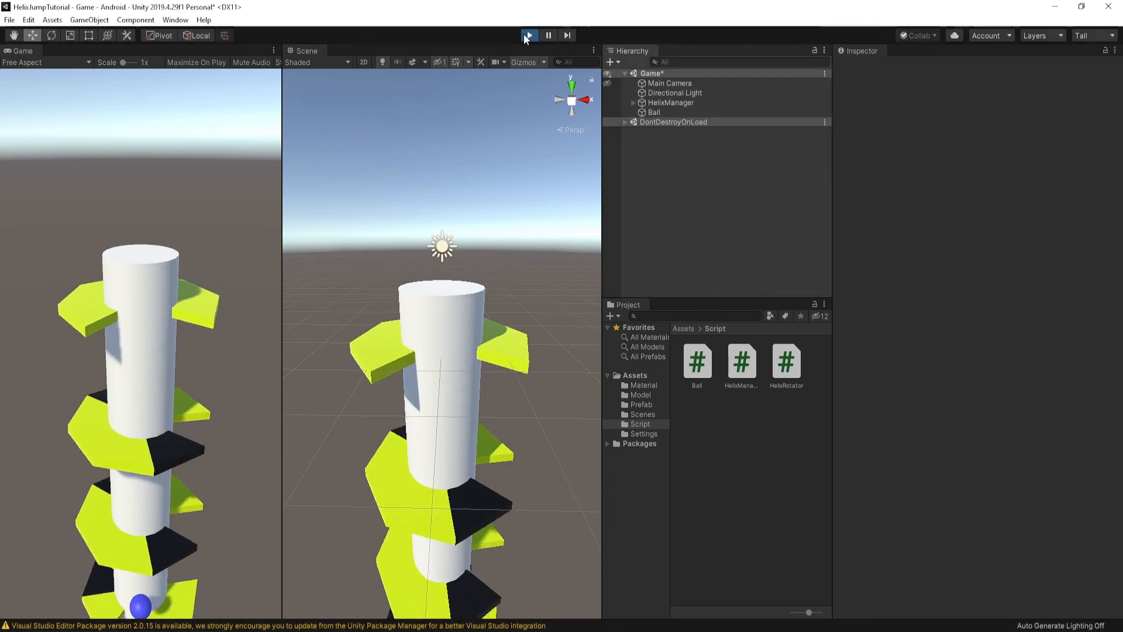
click(527, 36)
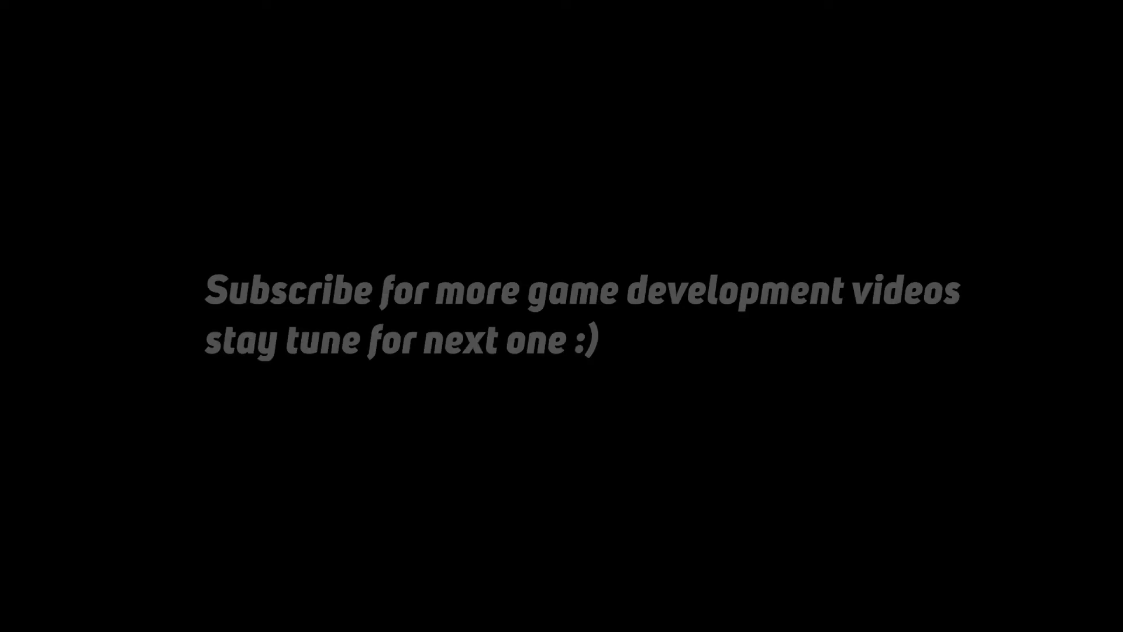